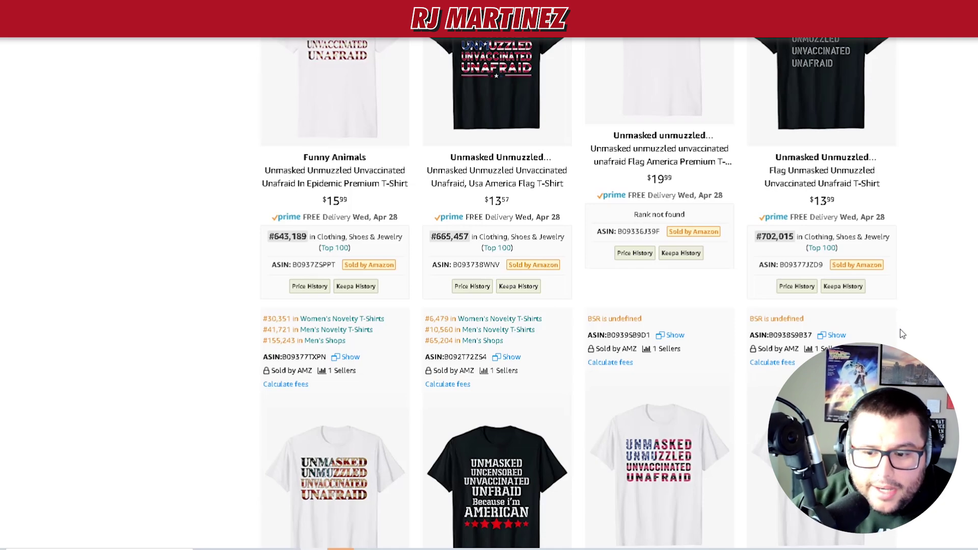
Look through the "Unmasked unmuzzled unvaccinated unafraid" T-shirt results and compare their designs and sales ranks
scroll(901, 331, down, 3)
scroll(952, 320, down, 10)
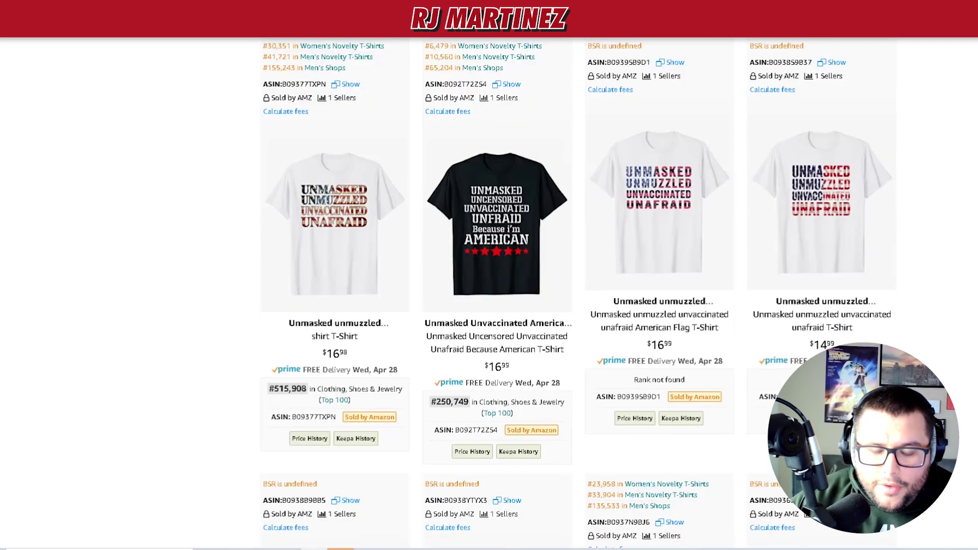
scroll(579, 290, down, 8)
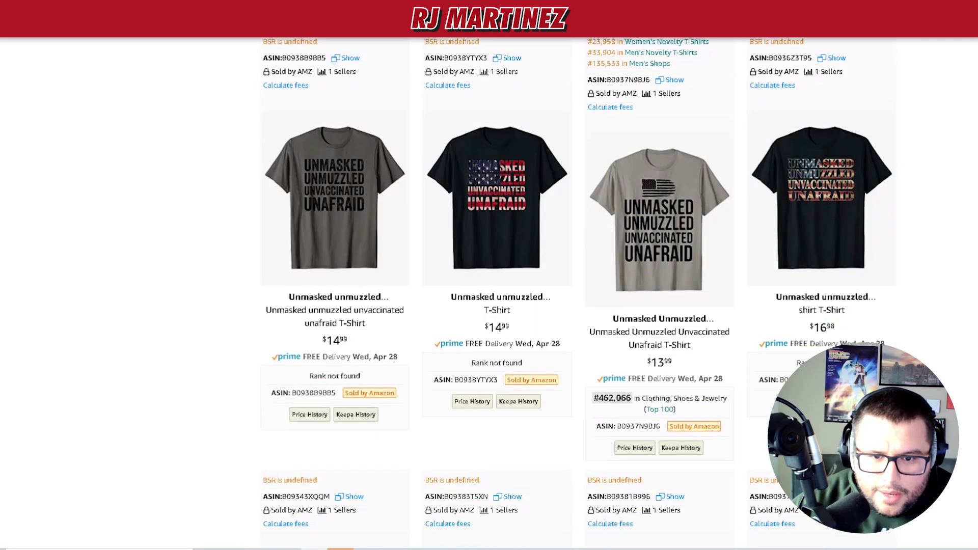
scroll(579, 290, down, 4)
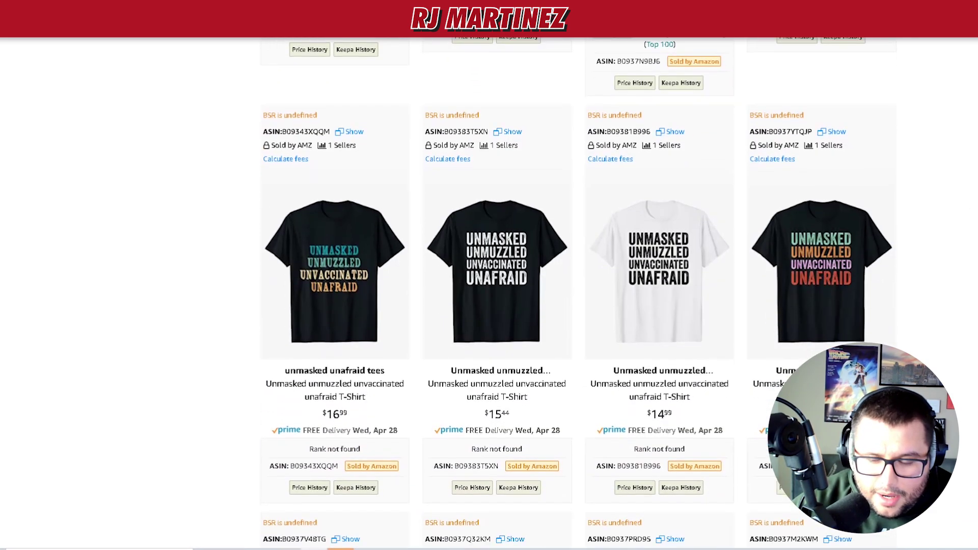
scroll(579, 291, down, 7)
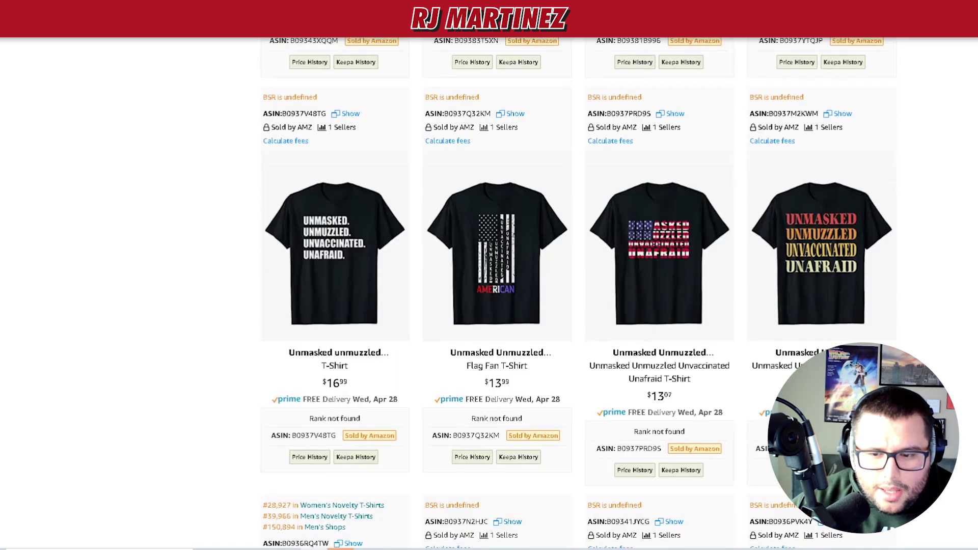
scroll(579, 290, down, 7)
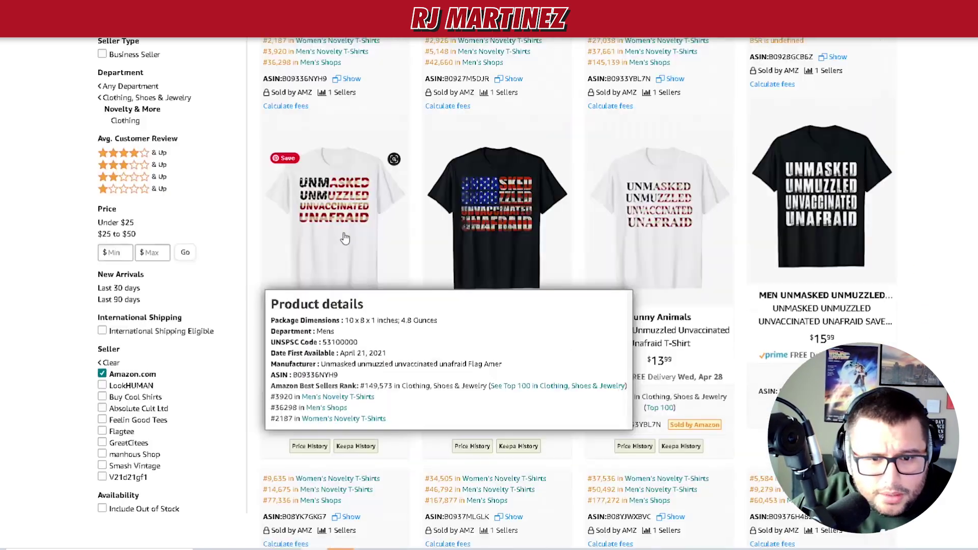
Check the product details, release dates and best-seller ranks of the listed unmasked unmuzzled shirts
mouse_move(274, 295)
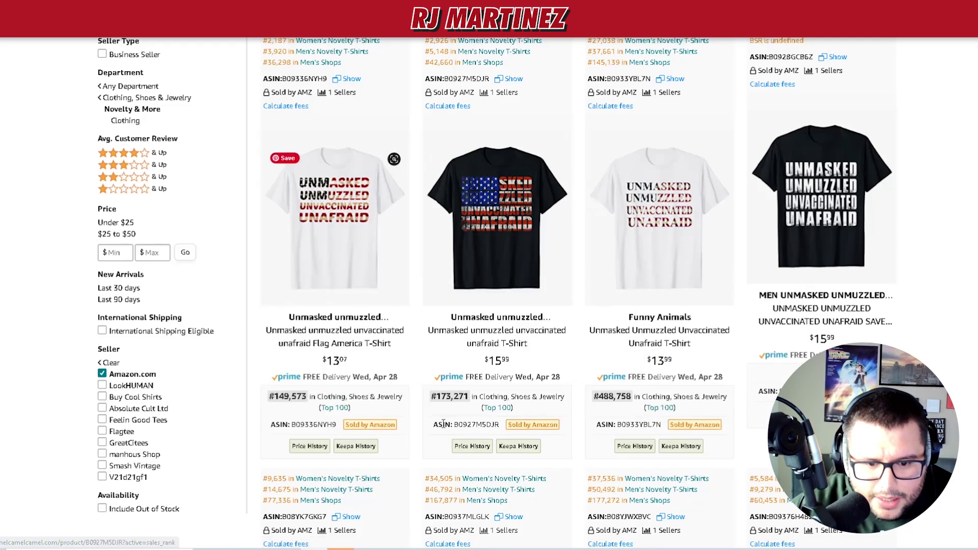
mouse_move(888, 241)
scroll(888, 241, down, 15)
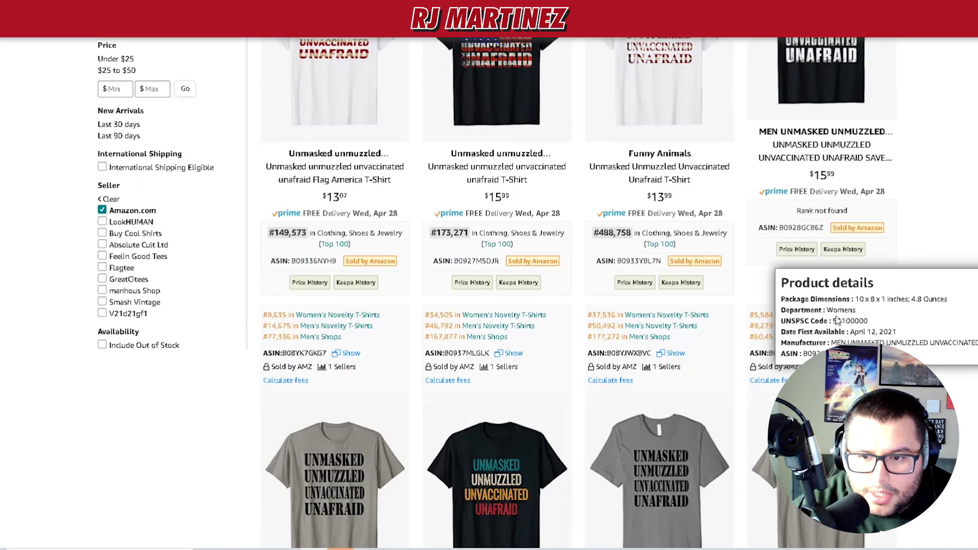
scroll(392, 361, down, 8)
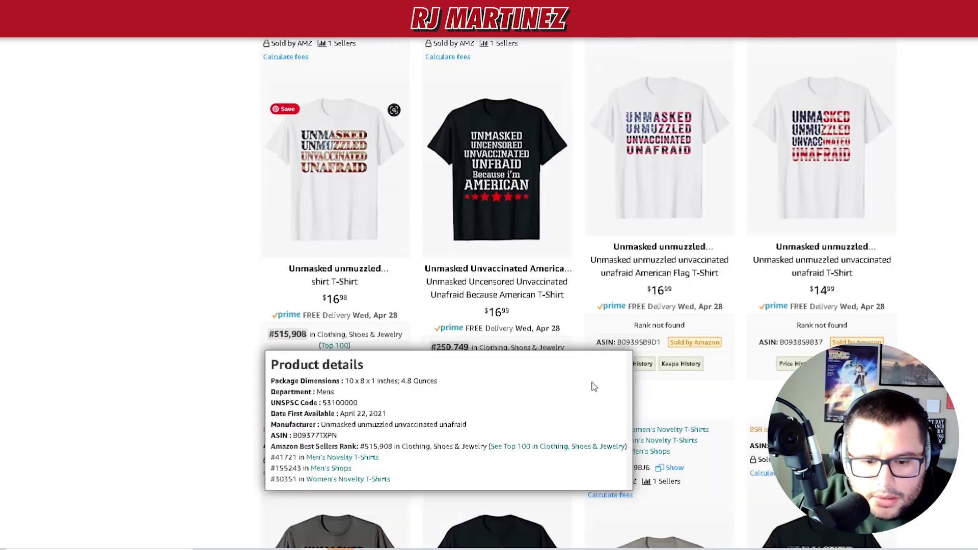
scroll(410, 332, up, 3)
mouse_move(535, 163)
scroll(186, 360, down, 12)
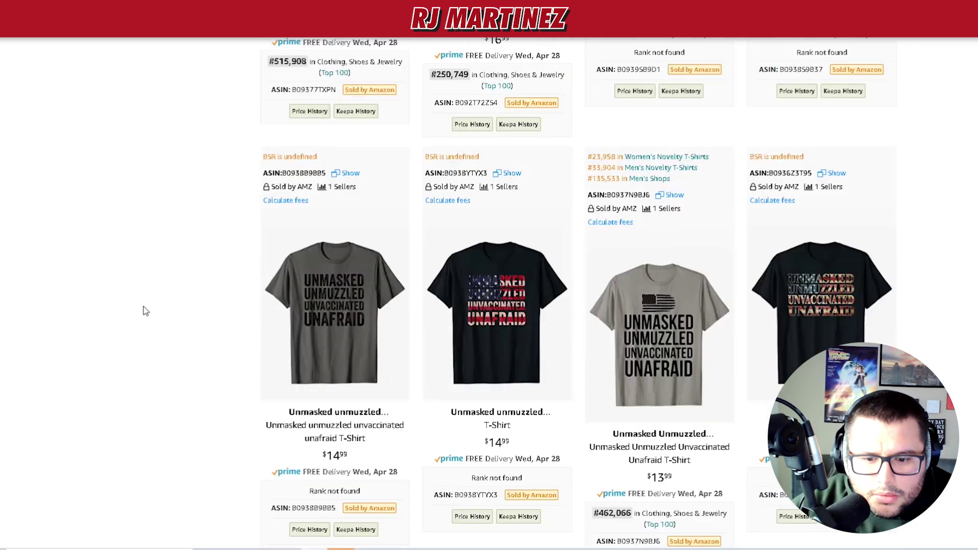
scroll(821, 407, down, 10)
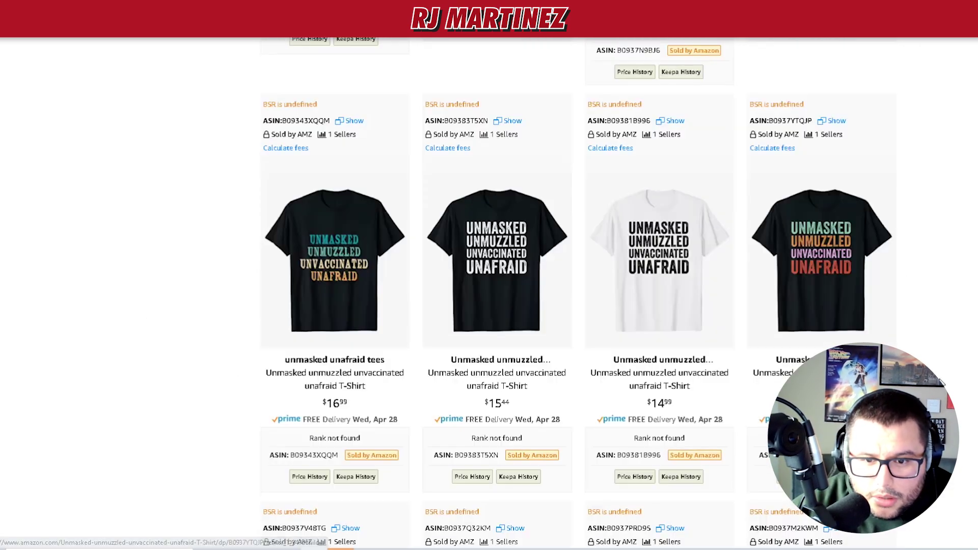
scroll(955, 202, down, 4)
scroll(955, 201, up, 15)
scroll(954, 201, down, 1)
scroll(955, 203, down, 3)
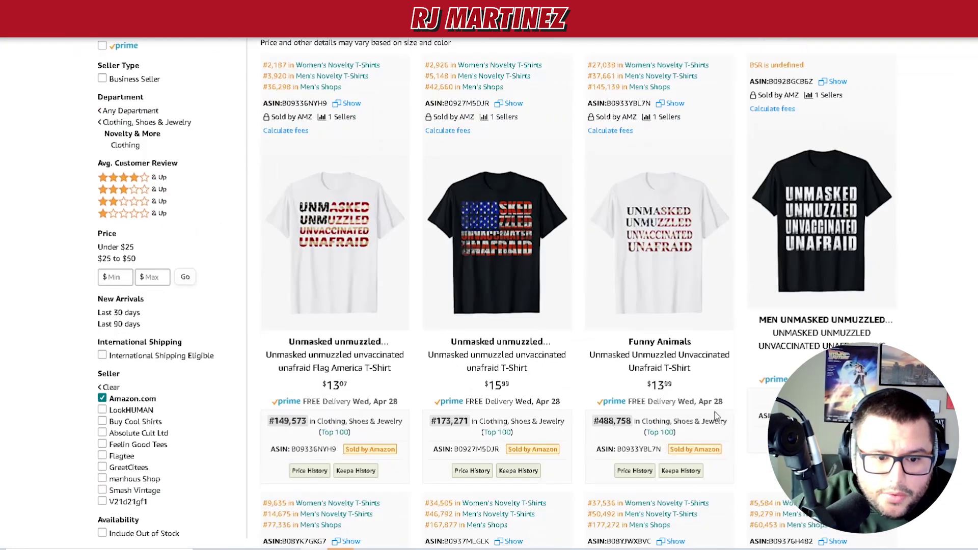
Open the white "Flag America T-Shirt" listing and examine its price and sales rank history chart
right_click(358, 190)
click(359, 189)
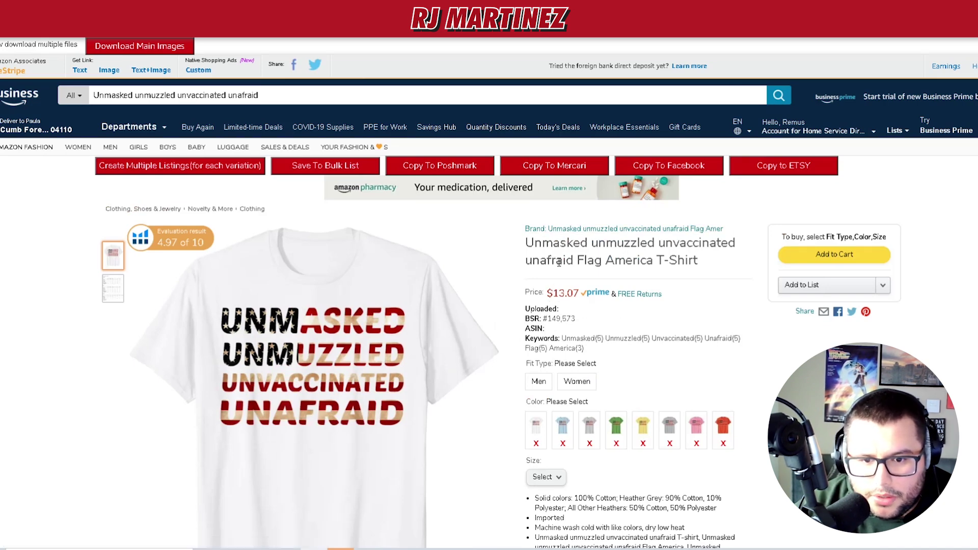
scroll(463, 377, down, 6)
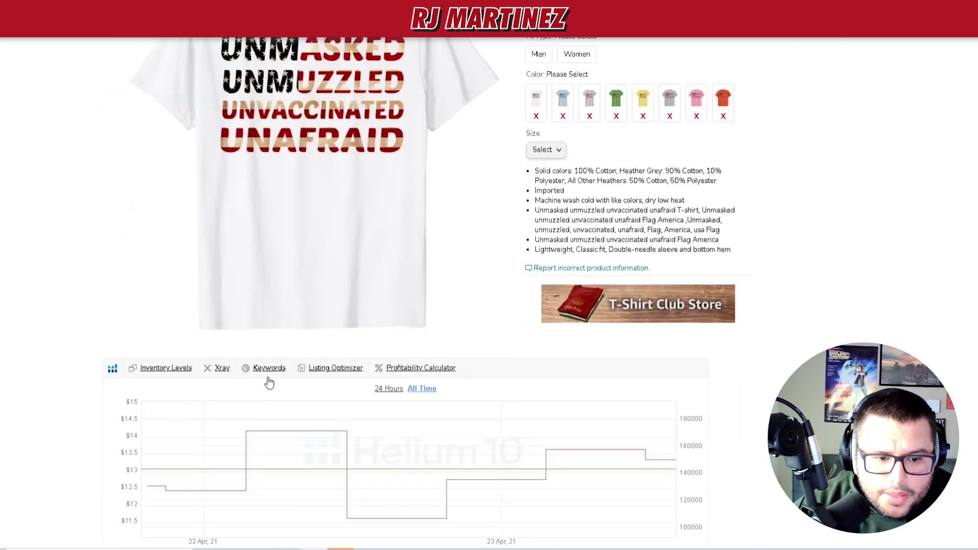
scroll(367, 428, down, 3)
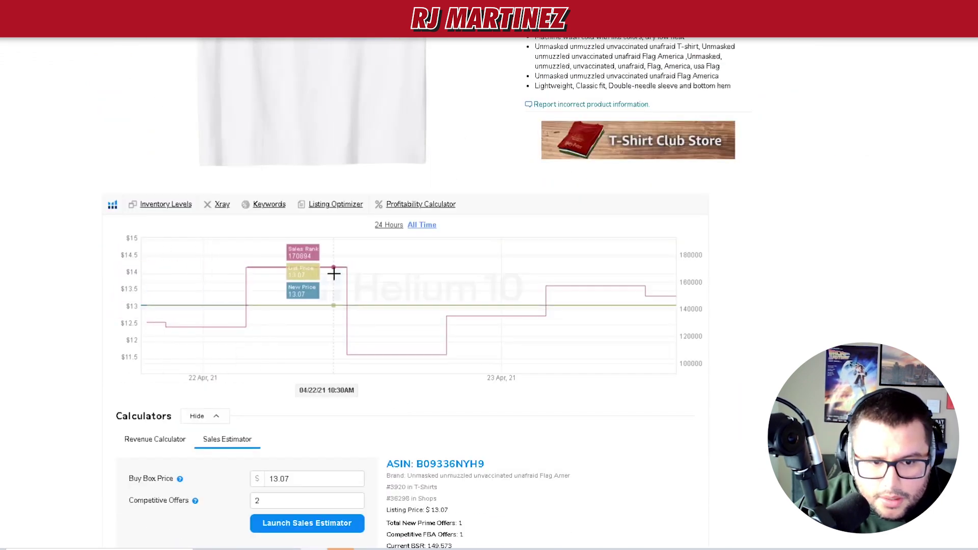
Look up the listing's keywords in Helium 10 Cerebro and examine the search volumes and competing products per phrase
click(257, 206)
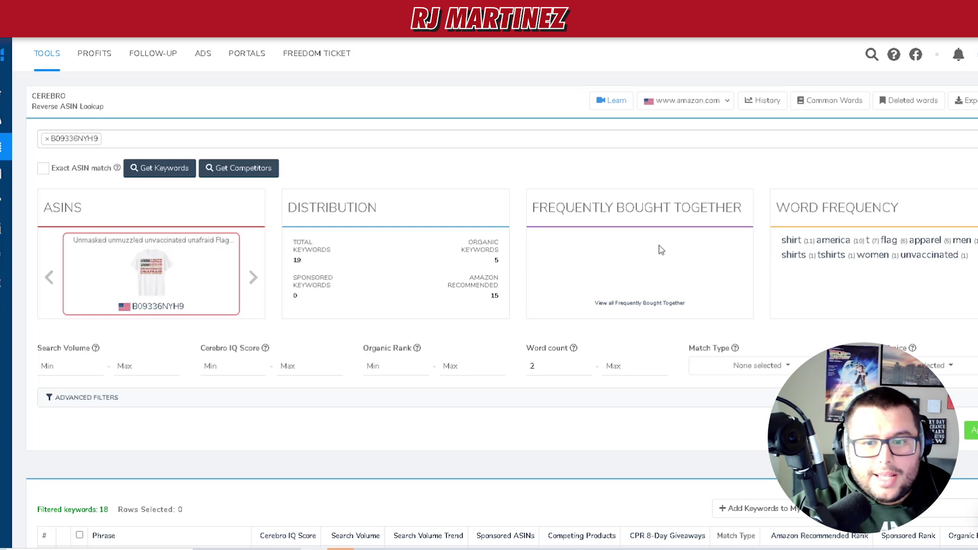
scroll(633, 240, down, 2)
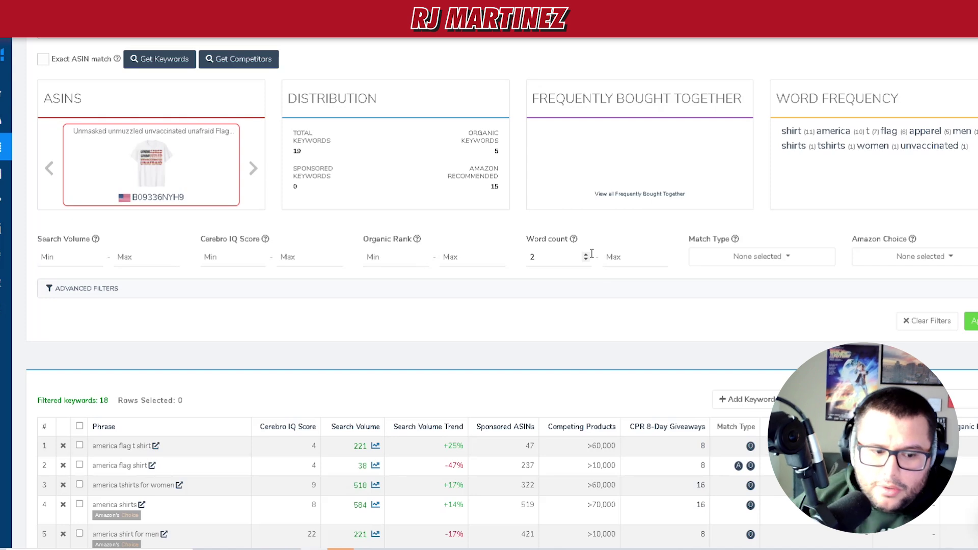
scroll(448, 361, down, 1)
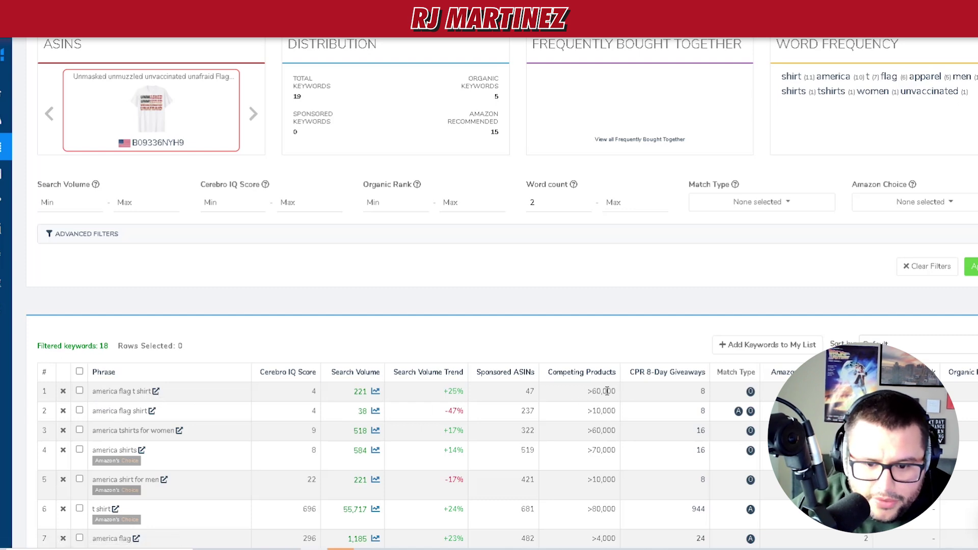
drag(584, 393, 619, 397)
scroll(527, 411, down, 3)
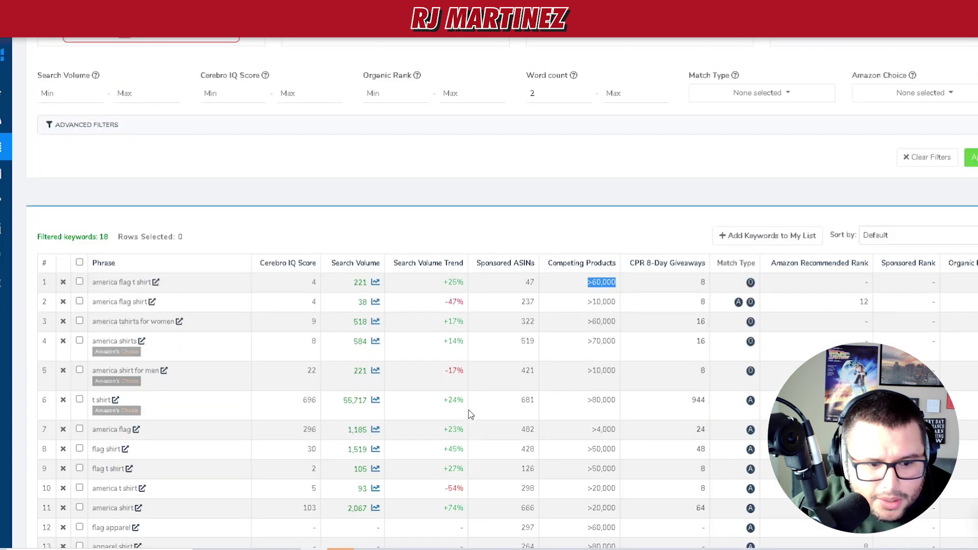
scroll(502, 439, down, 3)
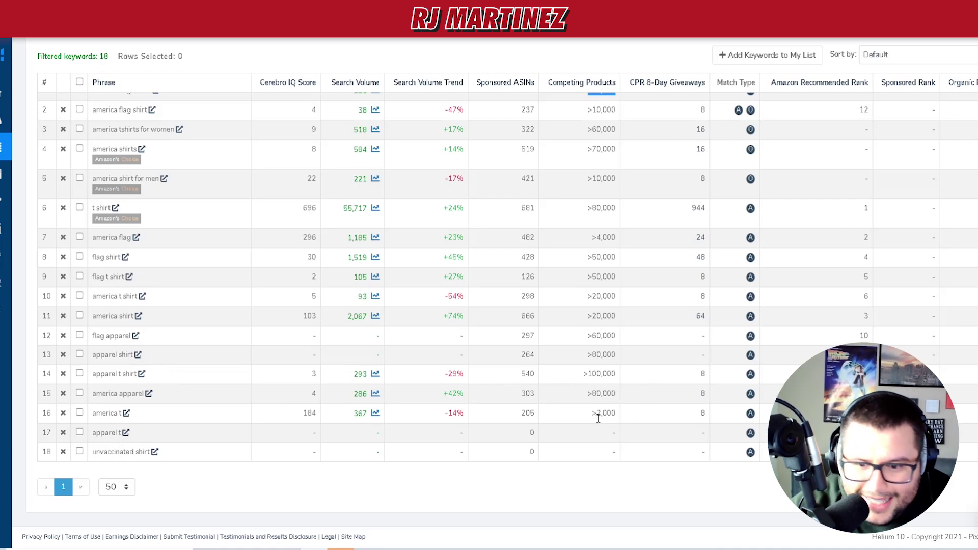
scroll(599, 418, up, 2)
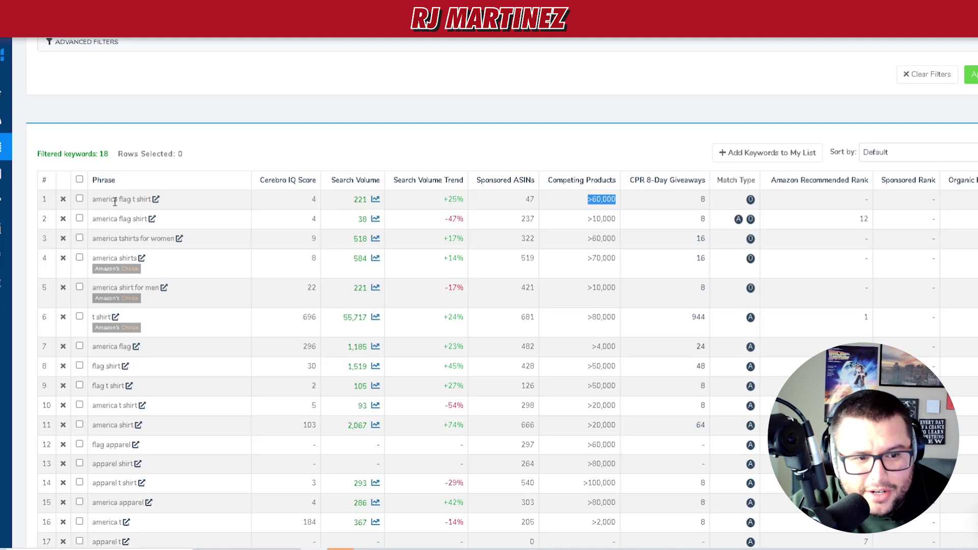
Open the Amazon search for the keyword phrase "america flag t shirt" and sort the results by Avg. Customer Review
drag(93, 202, 151, 201)
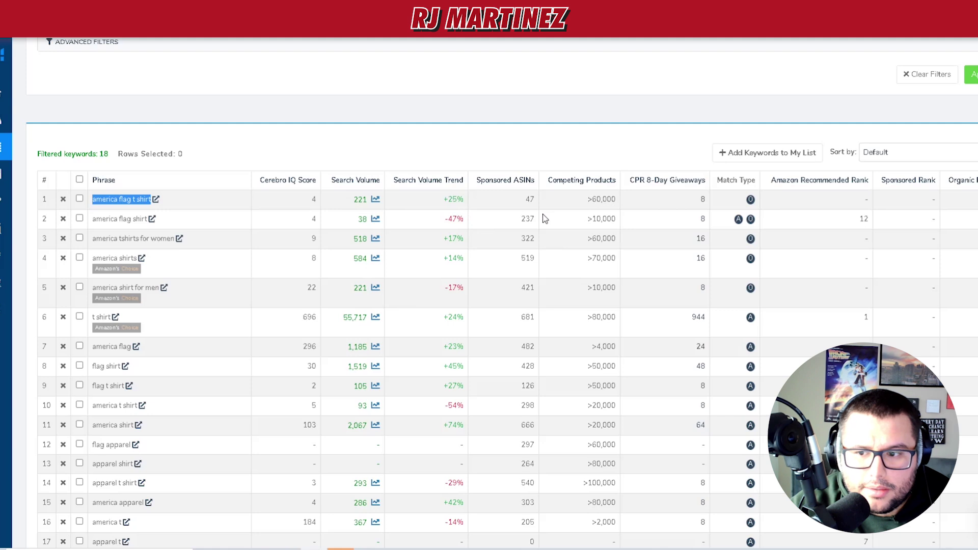
click(156, 199)
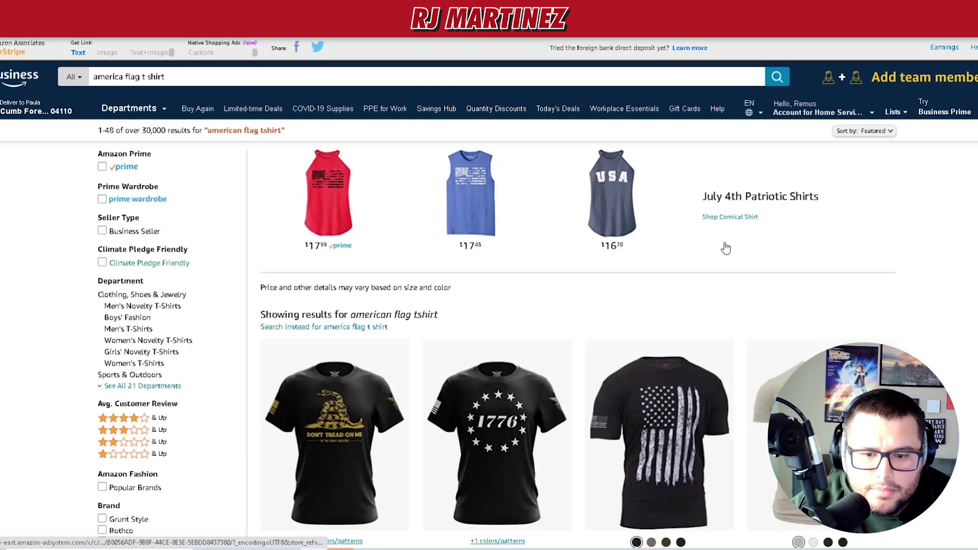
scroll(714, 252, down, 1)
scroll(717, 253, up, 1)
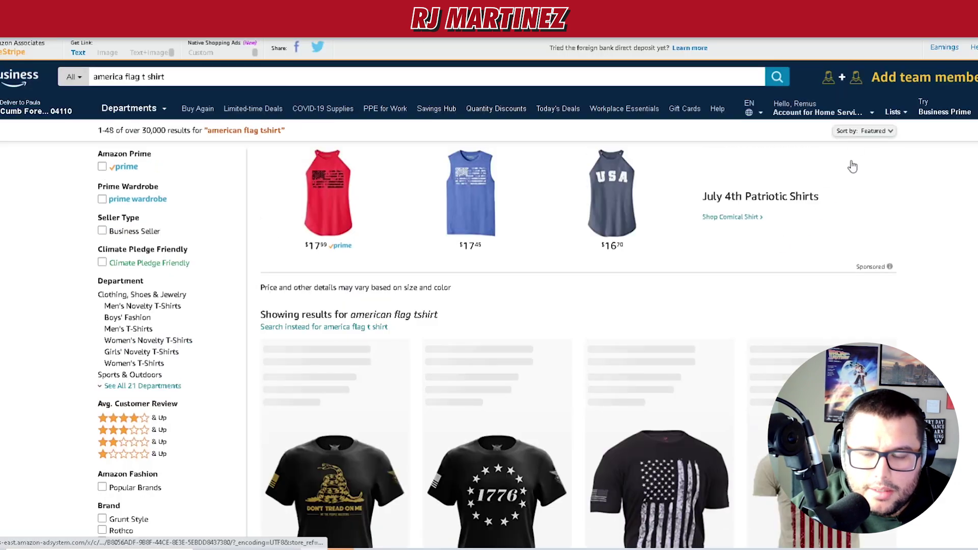
click(876, 138)
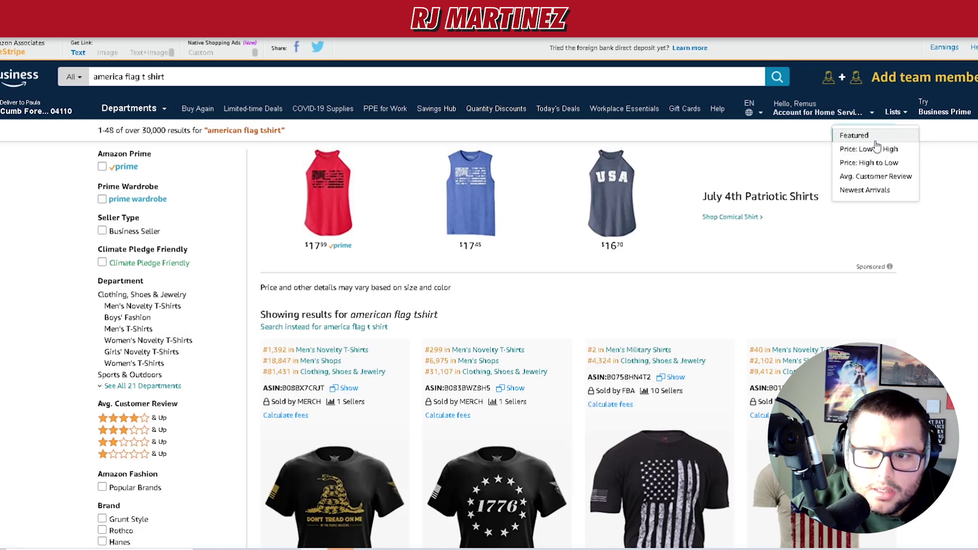
click(882, 178)
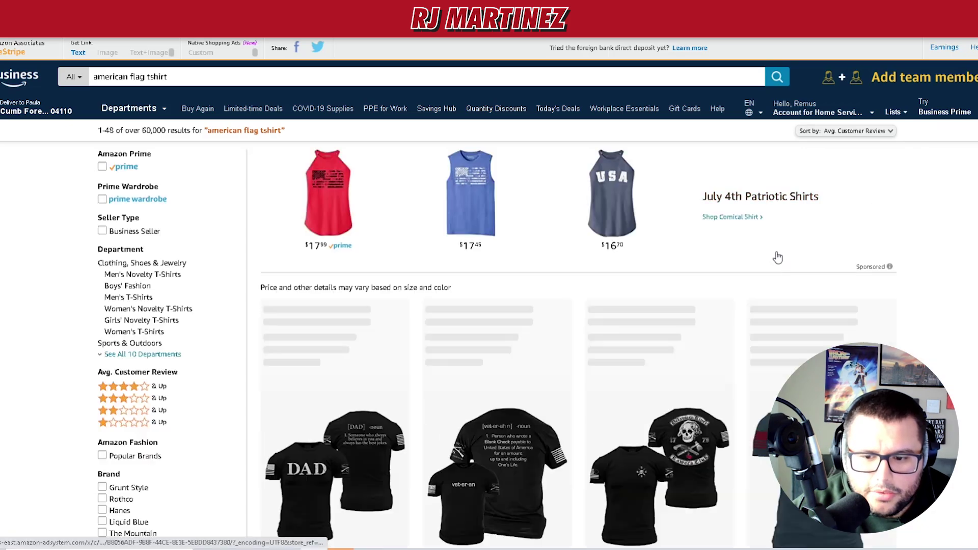
Browse the sorted flag shirts and open the "Mens Father's Day T-Shirt Fishing Reel Cool Papa American Flag" listing
scroll(775, 254, down, 2)
scroll(774, 255, down, 10)
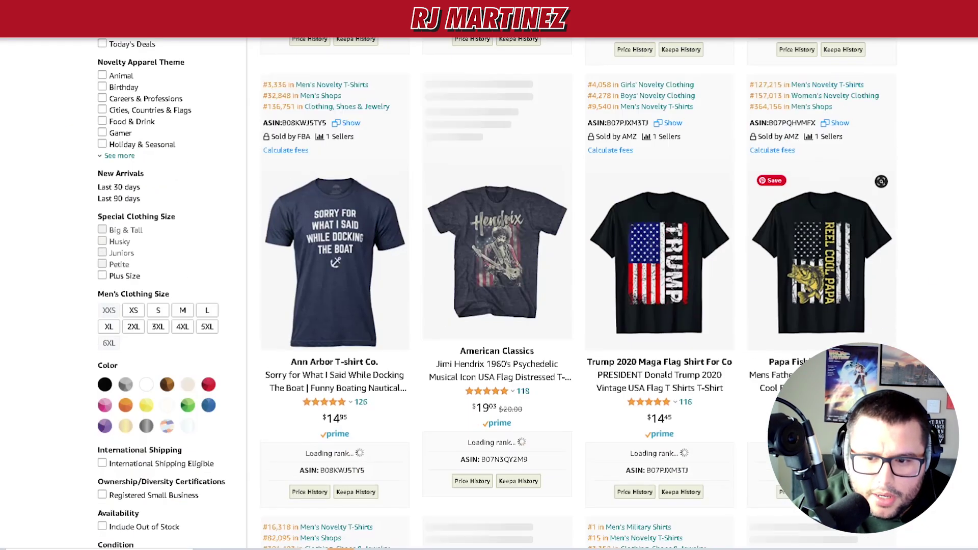
scroll(795, 255, down, 7)
scroll(795, 255, up, 7)
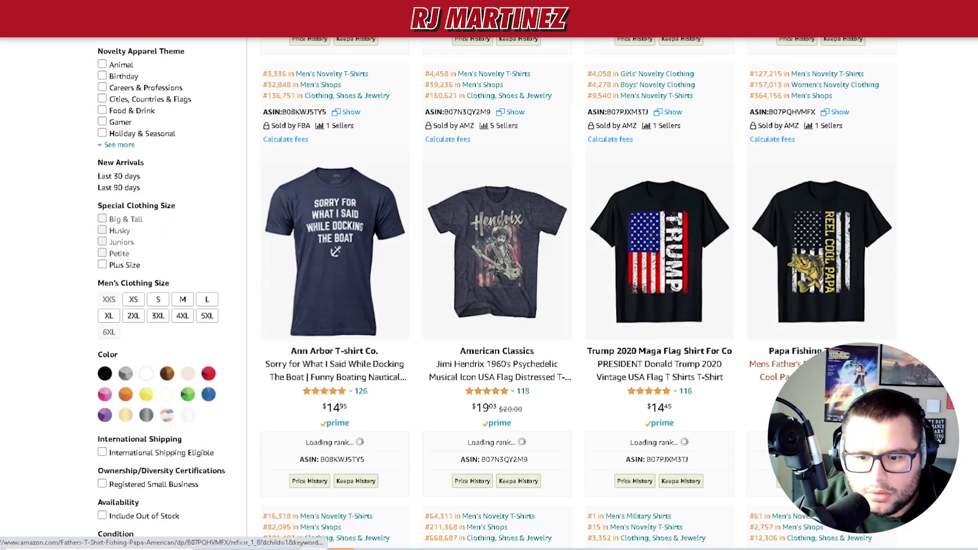
click(795, 351)
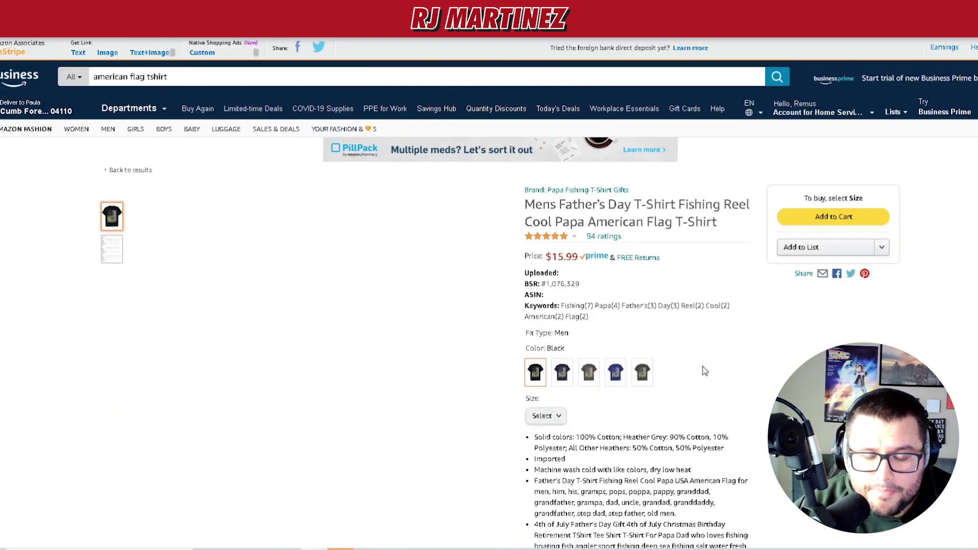
Review the Reel Cool Papa shirt's BSR and product details, and show its sales rank chart for All Time
scroll(720, 375, down, 1)
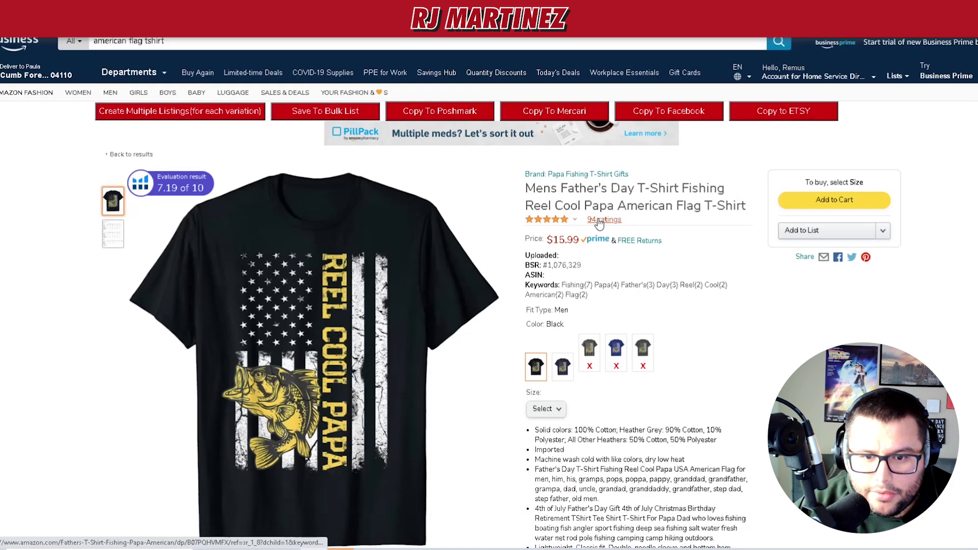
drag(553, 265, 586, 275)
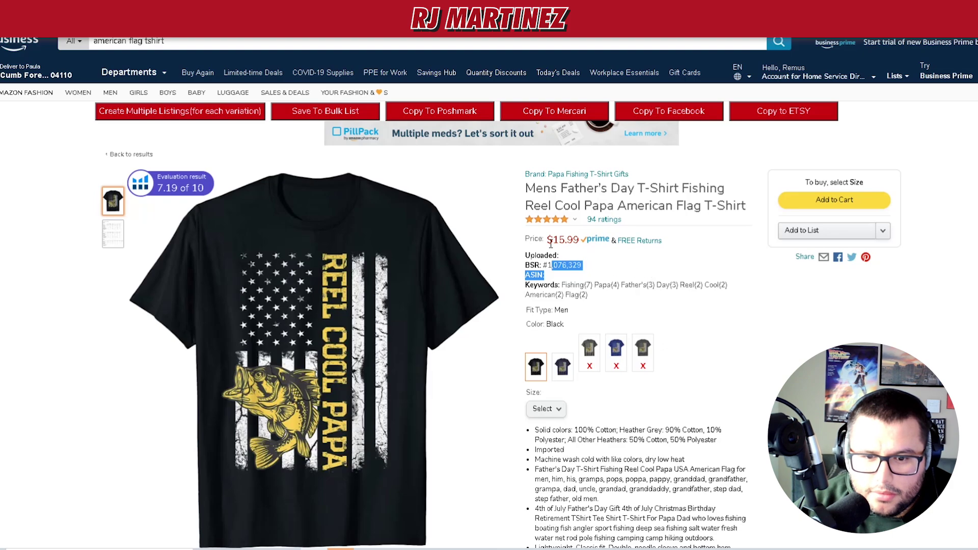
scroll(570, 240, down, 10)
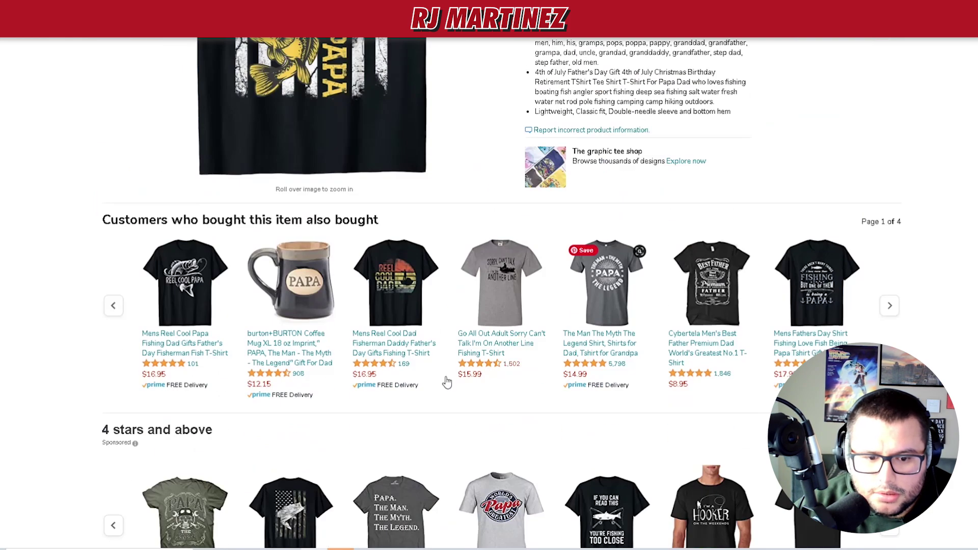
scroll(695, 361, up, 1)
scroll(424, 299, down, 5)
scroll(424, 299, up, 5)
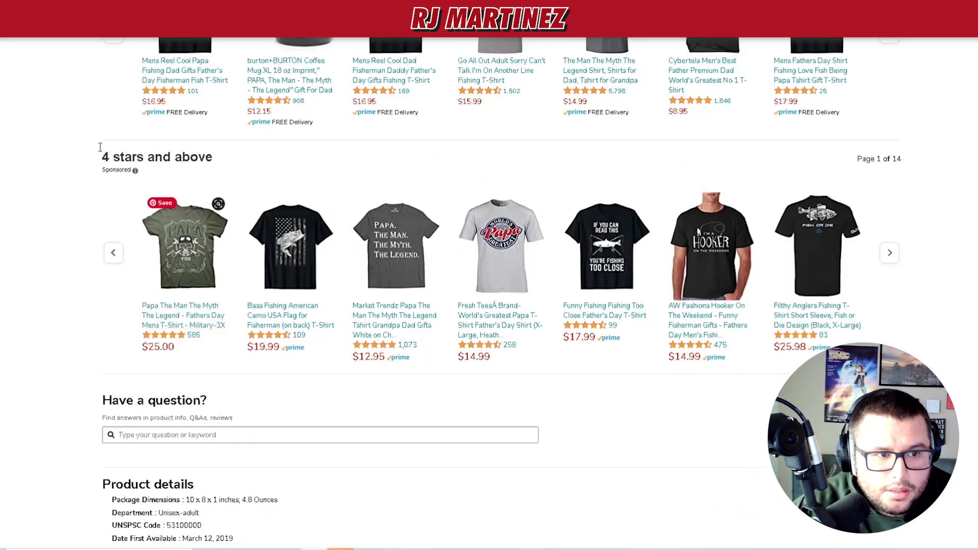
scroll(519, 355, up, 2)
click(478, 284)
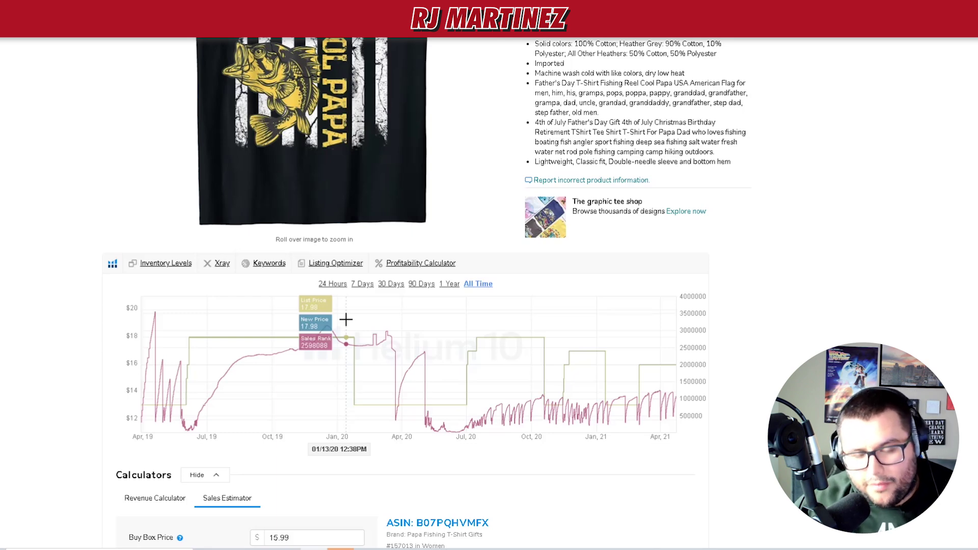
Look up the Reel Cool Papa listing's keywords in Helium 10 Cerebro and examine the phrase list
click(269, 264)
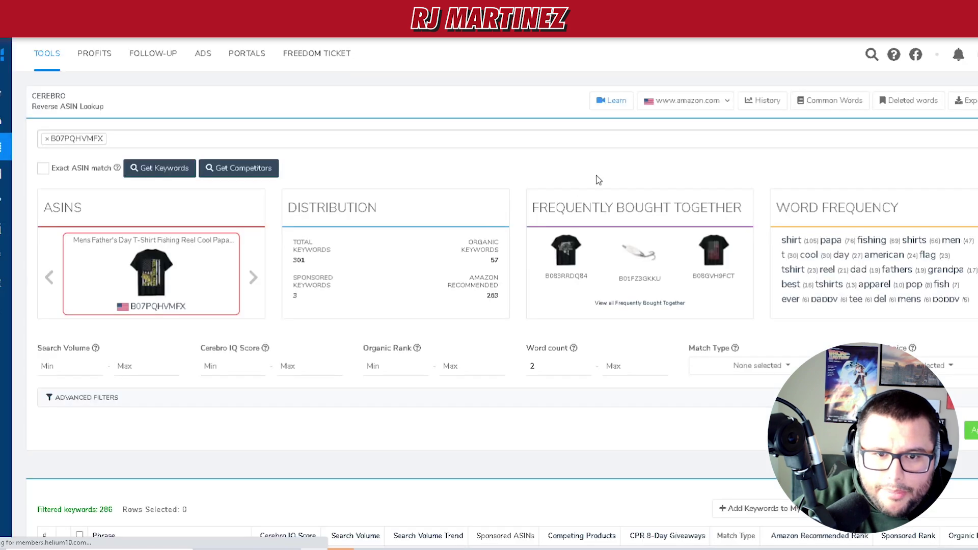
scroll(467, 493, down, 3)
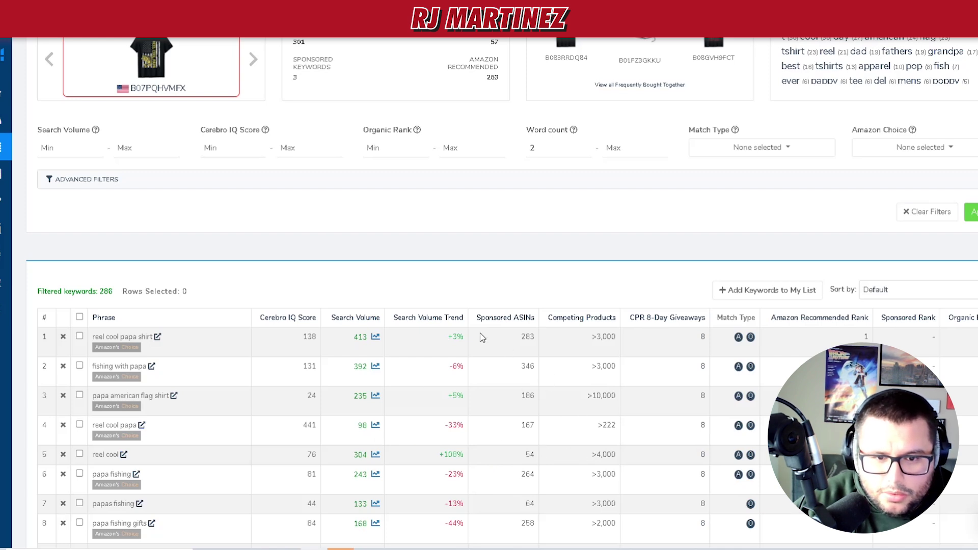
Filter the Reel Cool Papa keywords in Cerebro to phrases with at most 500 competing products
click(522, 187)
click(461, 232)
text(50)
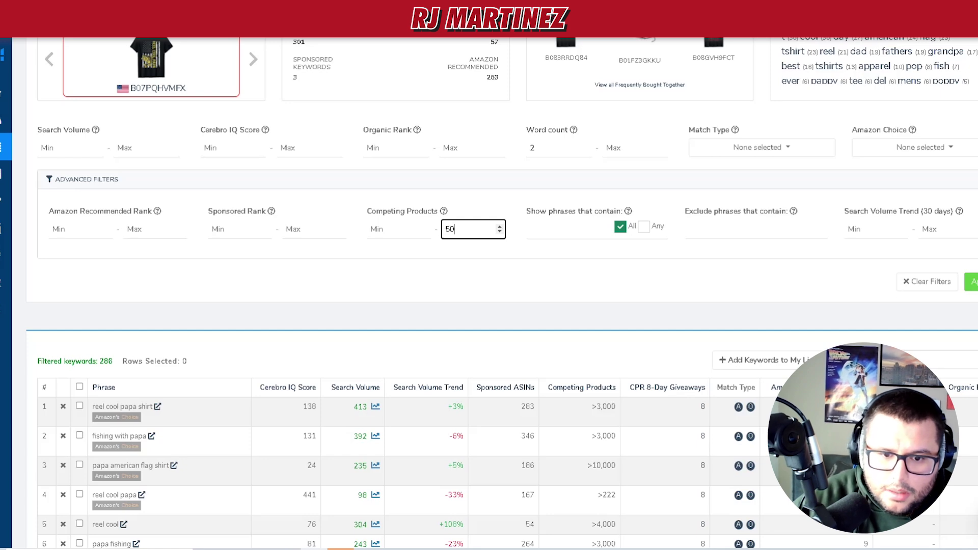
text(0)
key(Return)
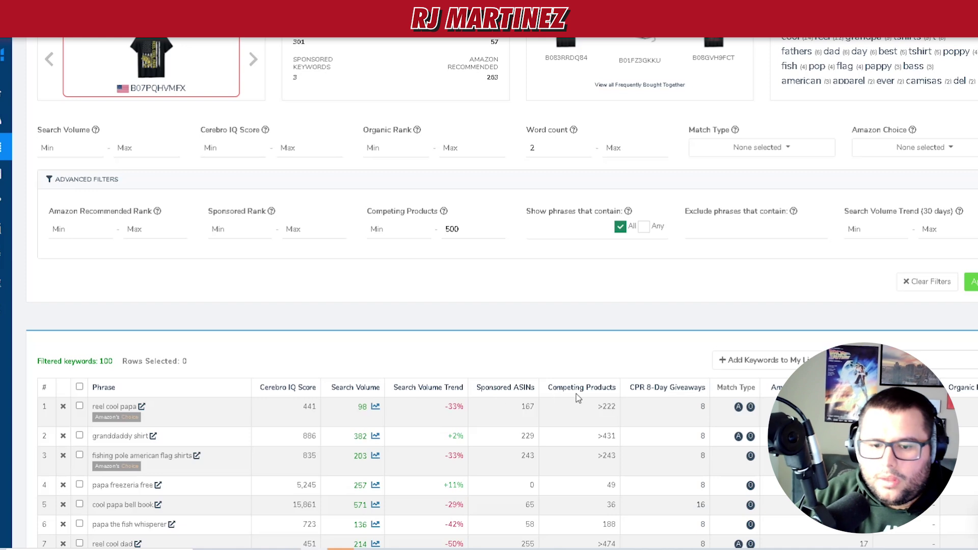
scroll(578, 403, down, 1)
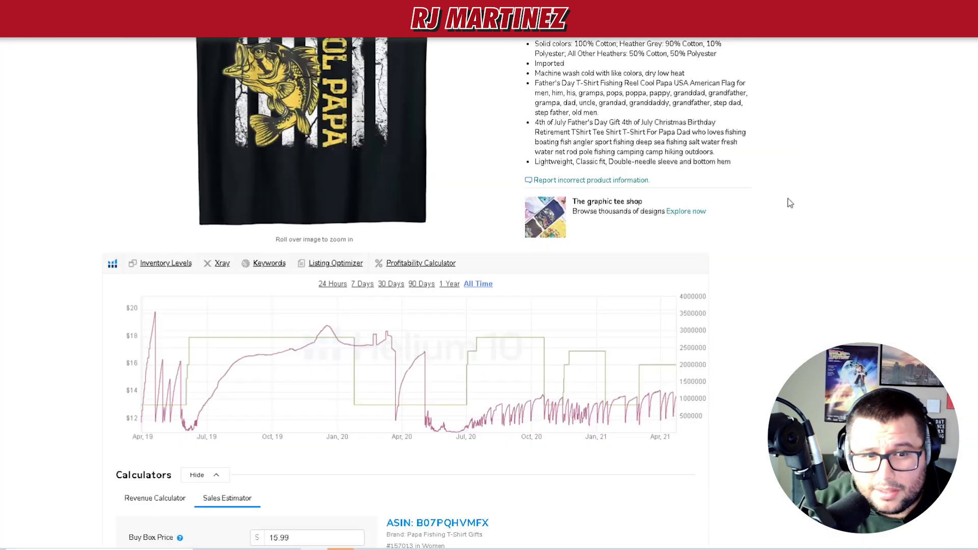
Revisit the Reel Cool Papa listing's sales rank chart and the "Unmasked unmuzzled unvaccinated unafraid" shirts in the Amazon results
scroll(790, 204, up, 6)
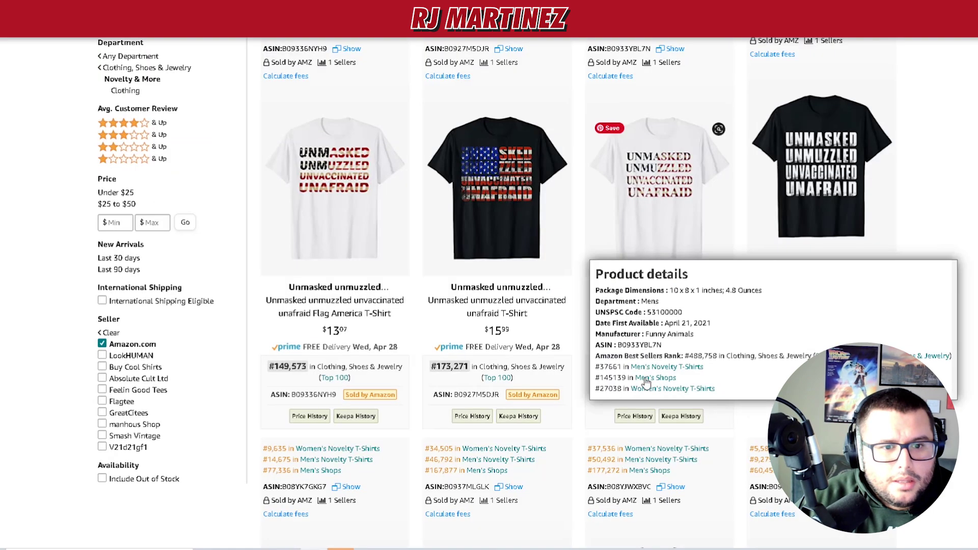
scroll(130, 151, up, 5)
mouse_move(127, 152)
mouse_down()
mouse_move(137, 151)
mouse_move(100, 151)
mouse_move(141, 151)
mouse_up()
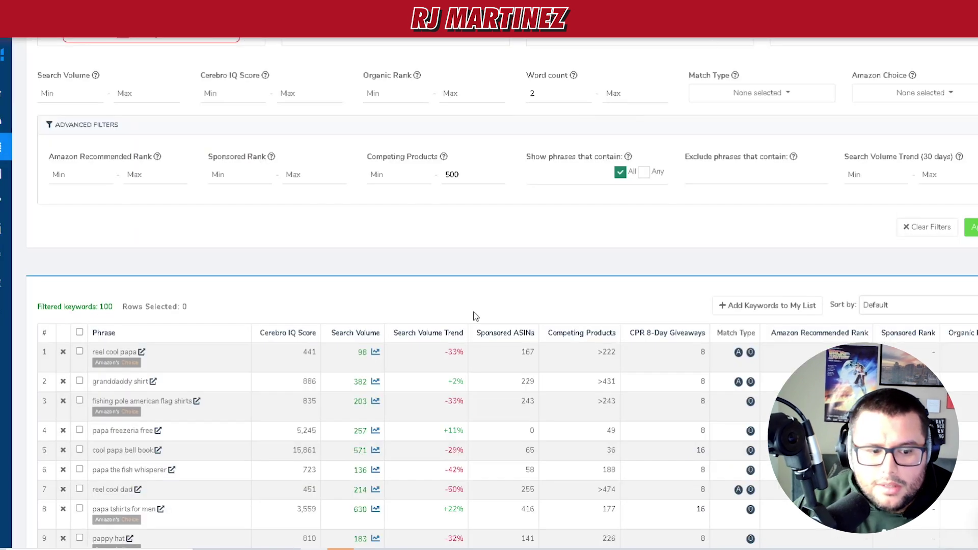
Examine the filtered keyword list in Cerebro, comparing search volumes and competing products, including those for "papa the fish whisperer"
scroll(163, 509, down, 1)
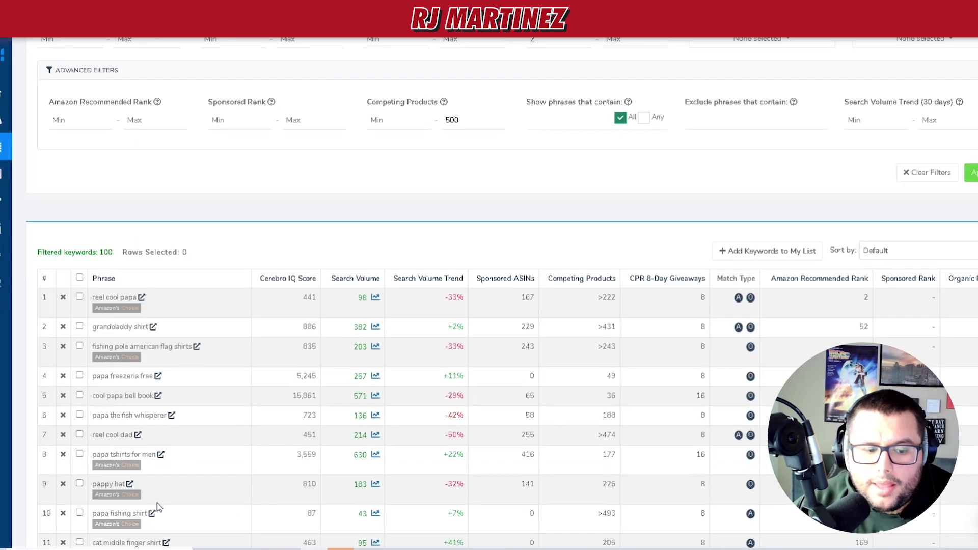
scroll(168, 507, down, 1)
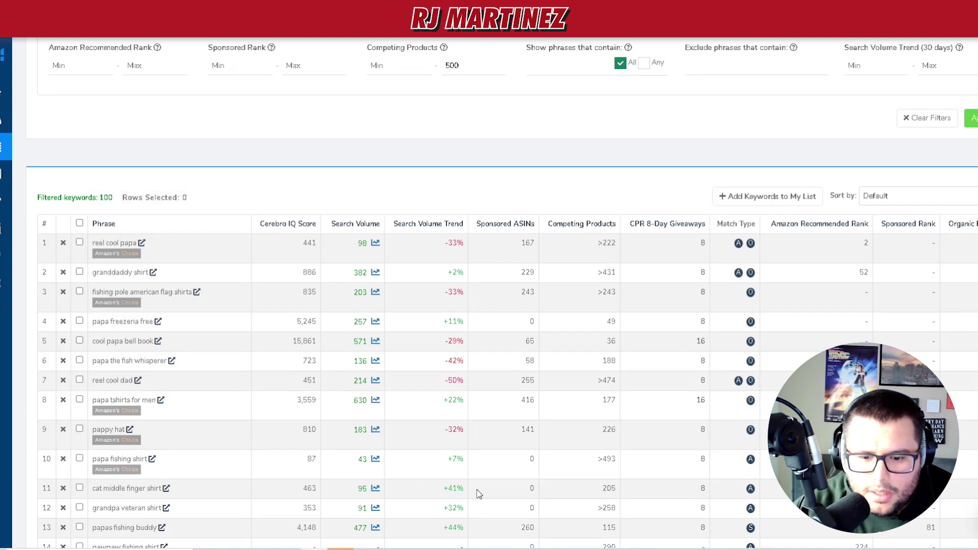
scroll(544, 496, down, 1)
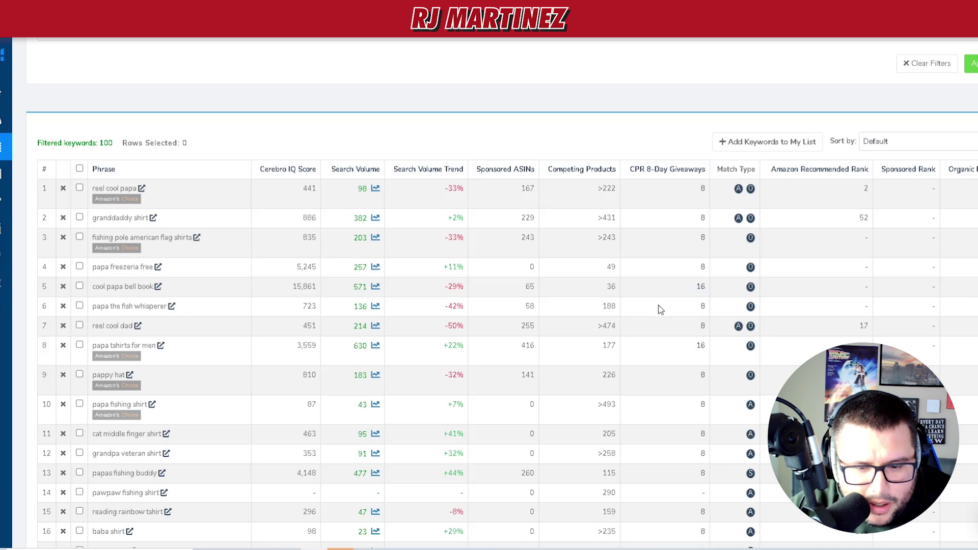
double_click(607, 306)
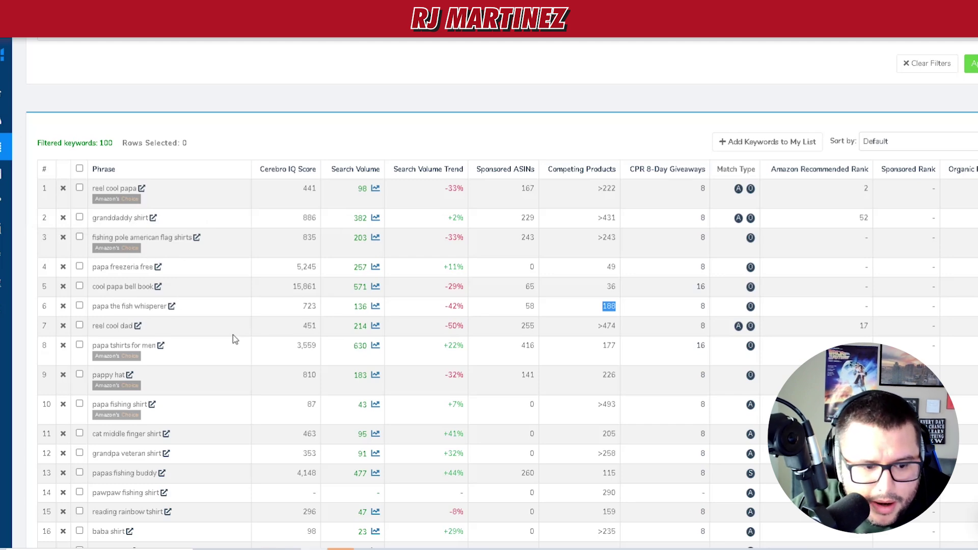
scroll(234, 336, down, 2)
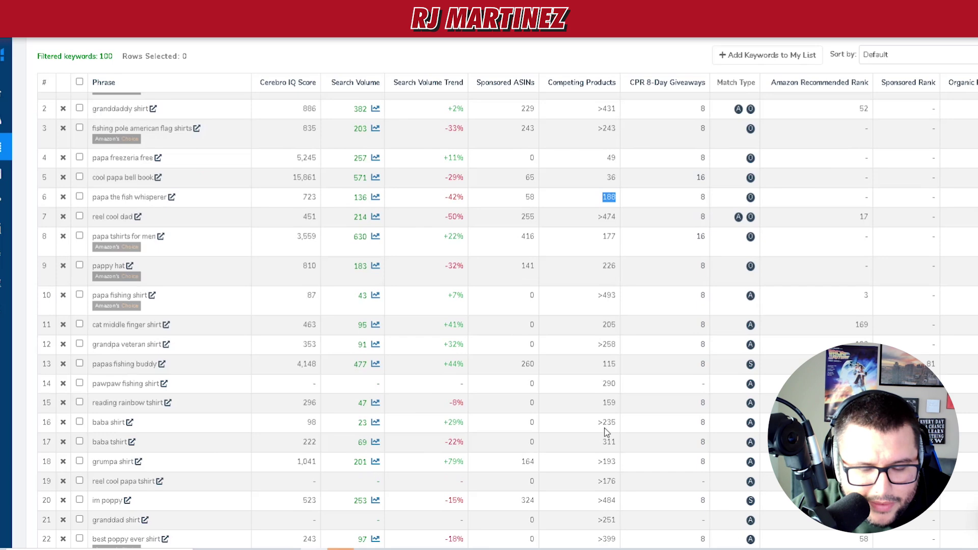
scroll(607, 432, down, 2)
scroll(600, 432, down, 2)
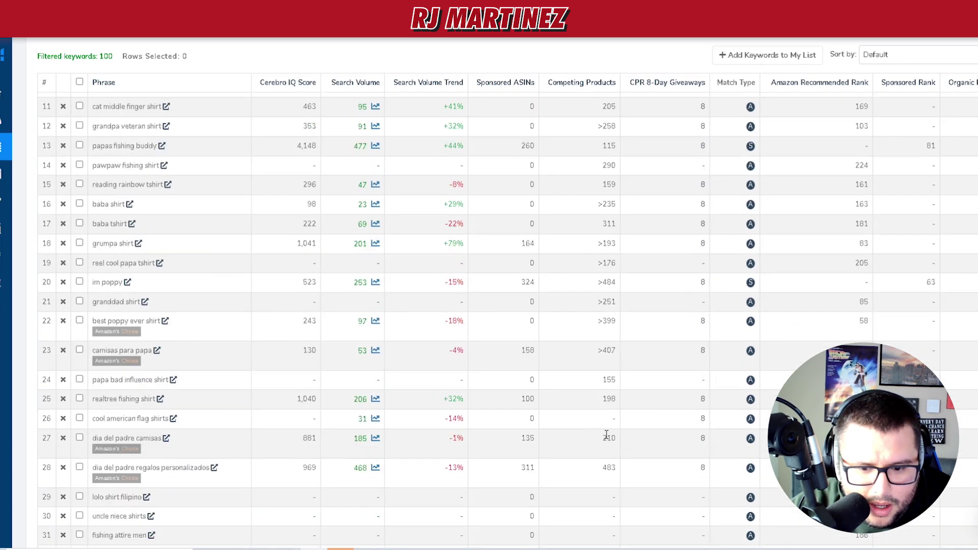
Open the Amazon search for the phrase "papa the fish whisperer" and review the listings' designs and sales ranks
scroll(593, 357, up, 6)
click(172, 306)
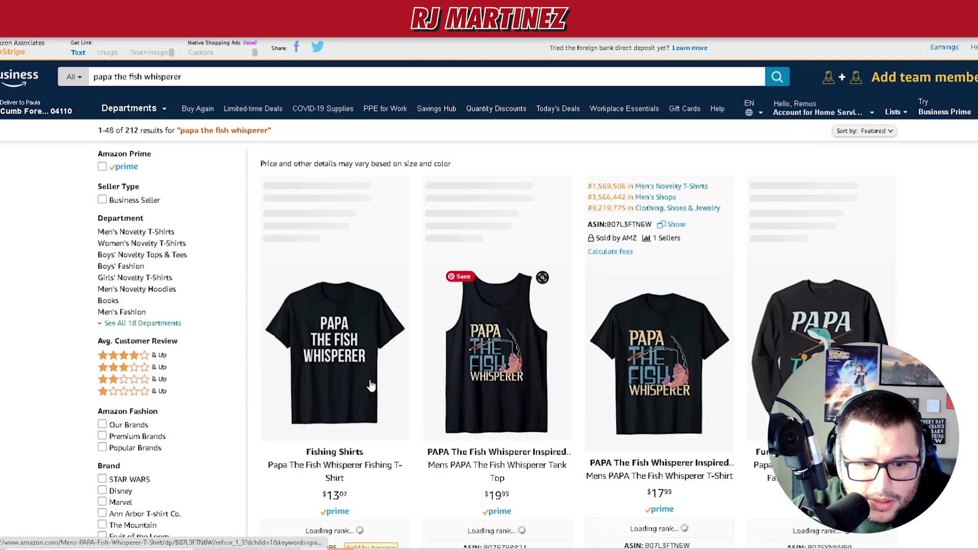
scroll(362, 405, down, 2)
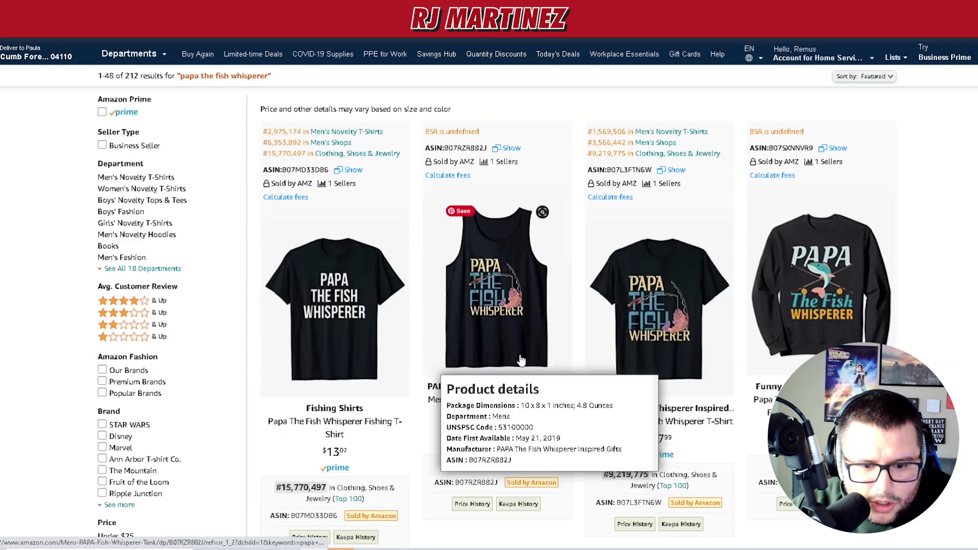
scroll(307, 427, down, 3)
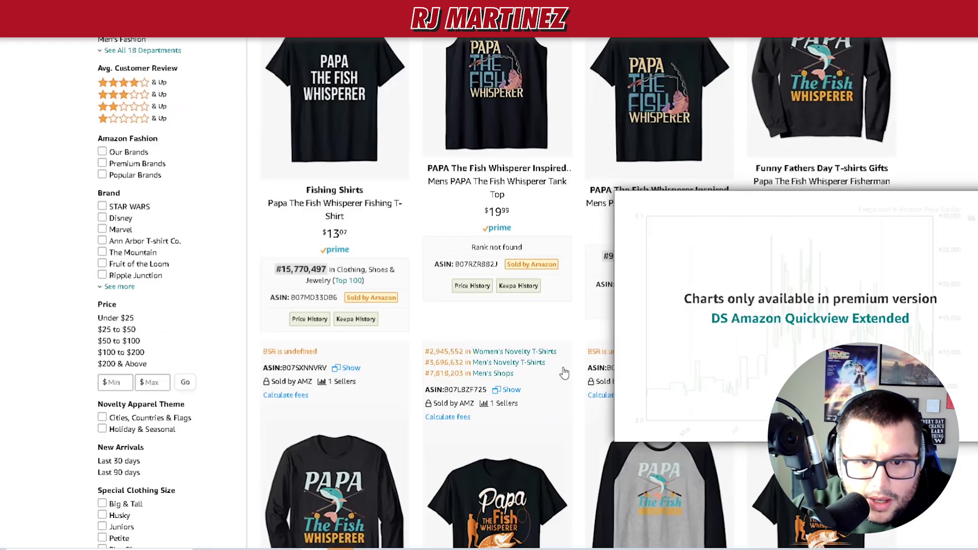
scroll(446, 337, down, 3)
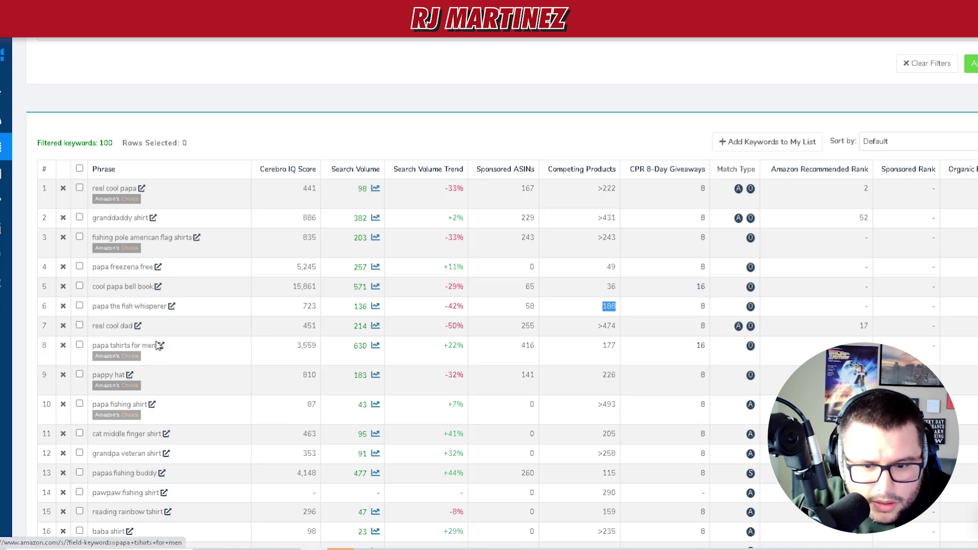
Check the Amazon searches for "cat middle finger shirt" and "pawpaw fishing shirt" from the keyword list, closing each results page
click(166, 434)
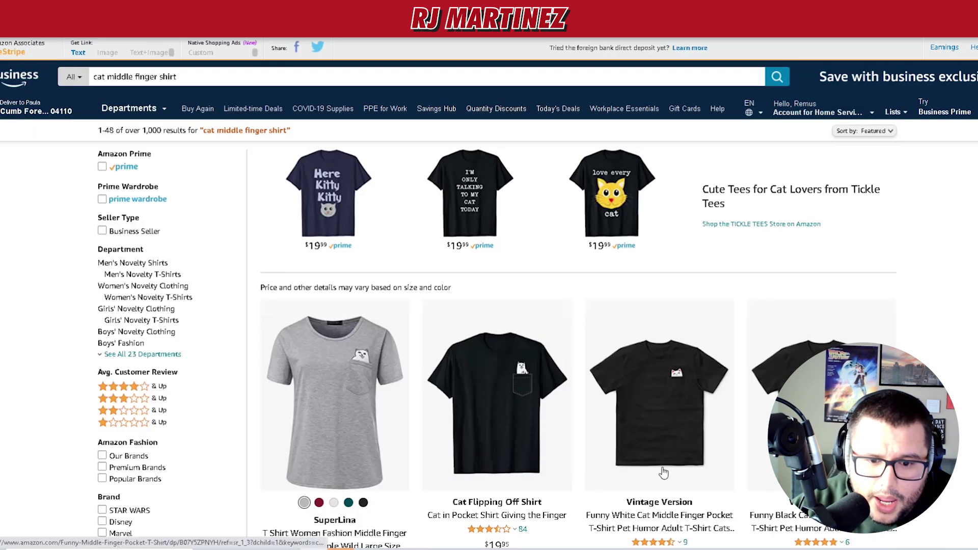
key(ctrl+w)
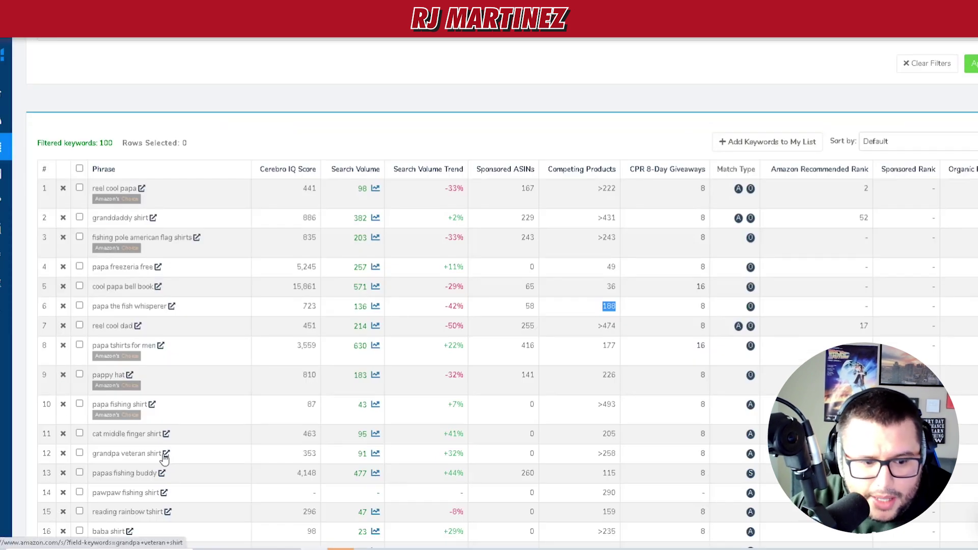
click(164, 494)
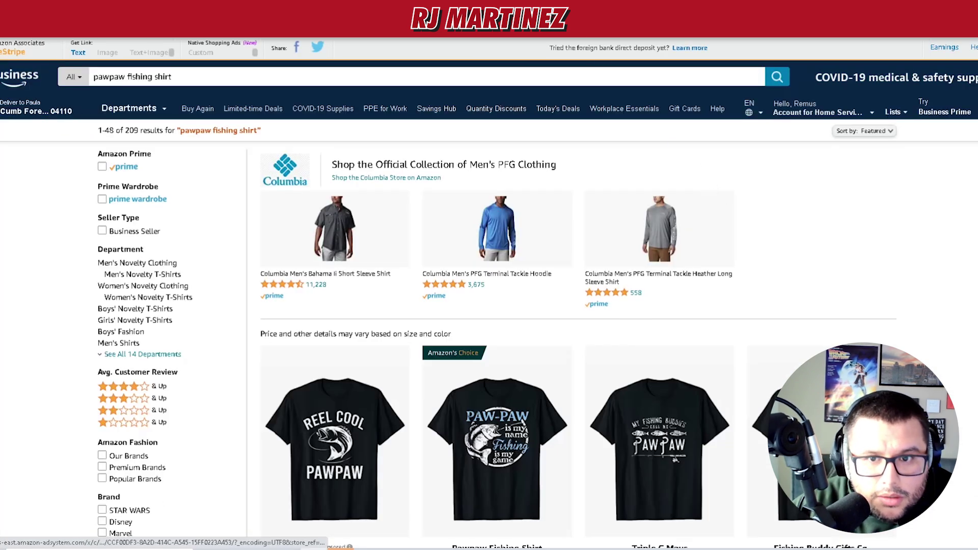
key(ctrl+w)
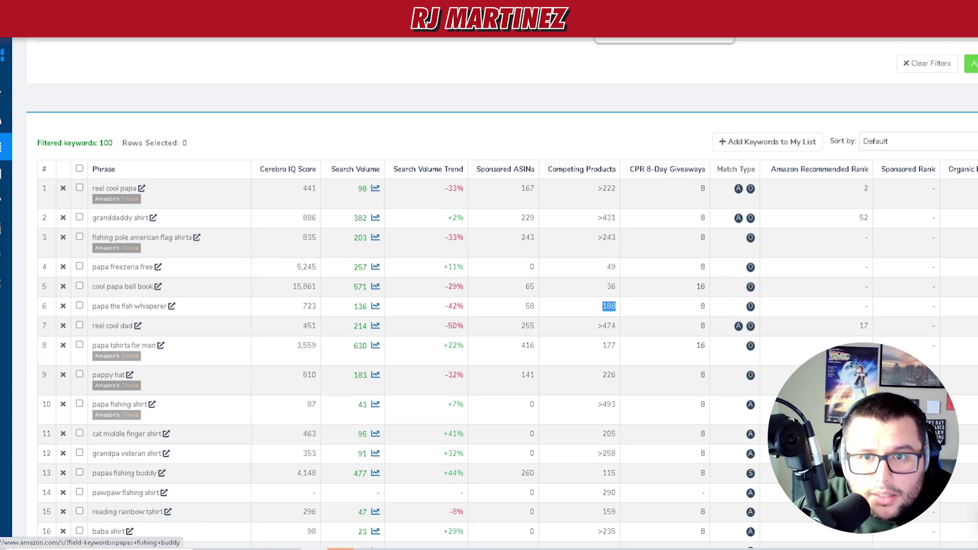
Reopen the Amazon search for "pawpaw fishing shirt" and review the sales ranks of the top listings
click(164, 493)
scroll(790, 255, down, 10)
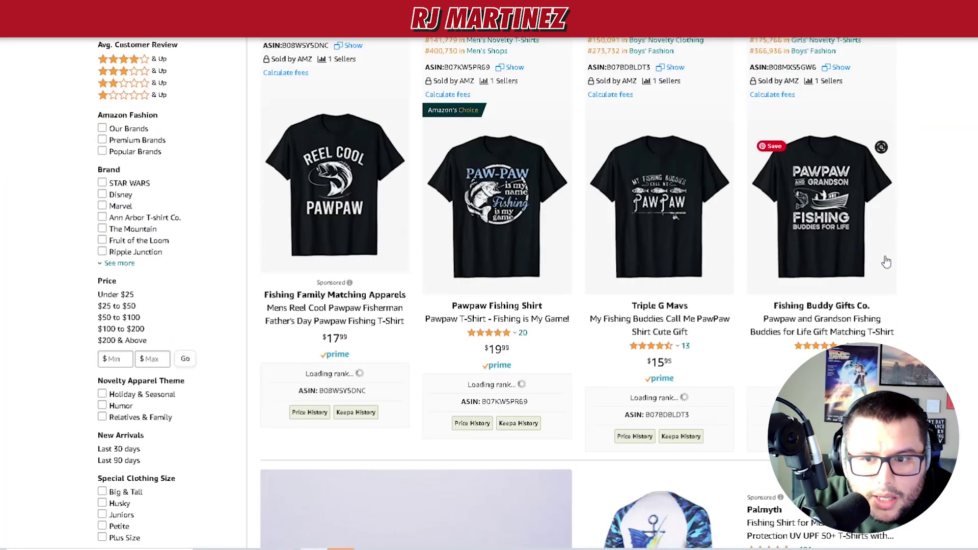
scroll(937, 244, up, 4)
scroll(937, 244, down, 3)
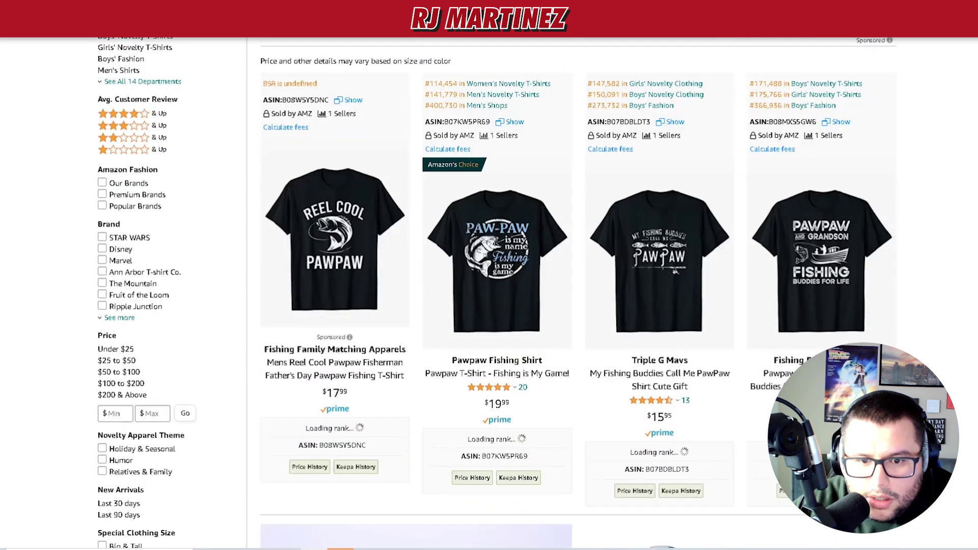
scroll(970, 260, up, 3)
scroll(969, 260, down, 2)
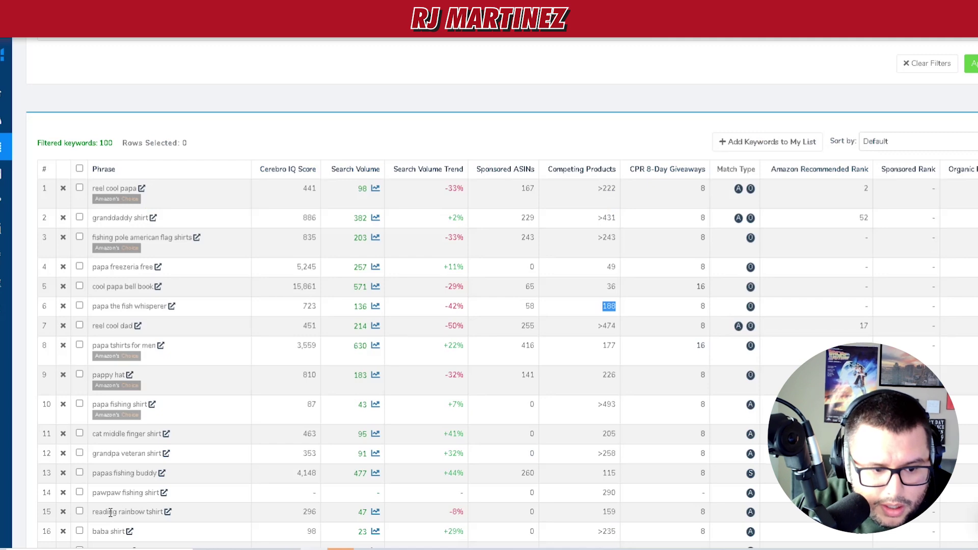
Look through the remaining filtered phrases in Cerebro for further low-competition shirt keywords
scroll(111, 513, down, 1)
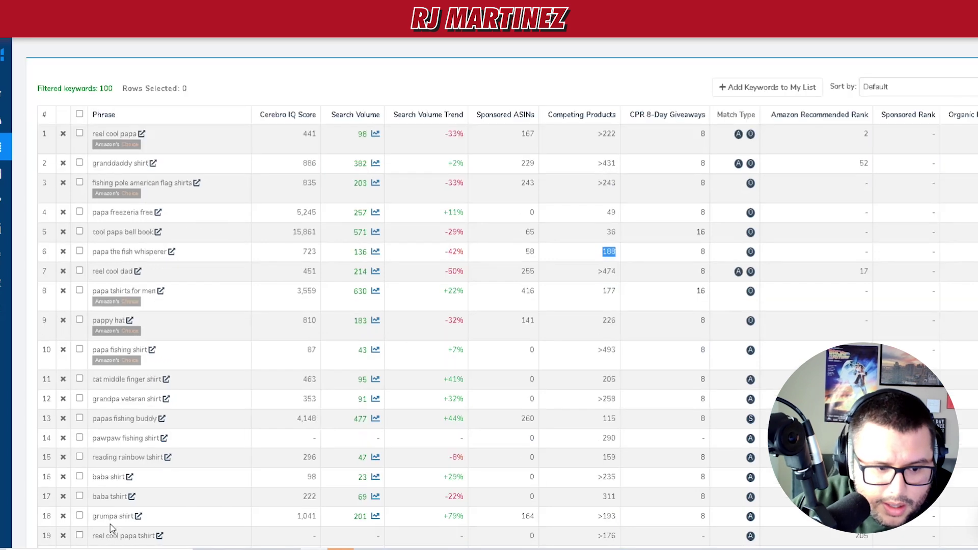
scroll(122, 536, down, 1)
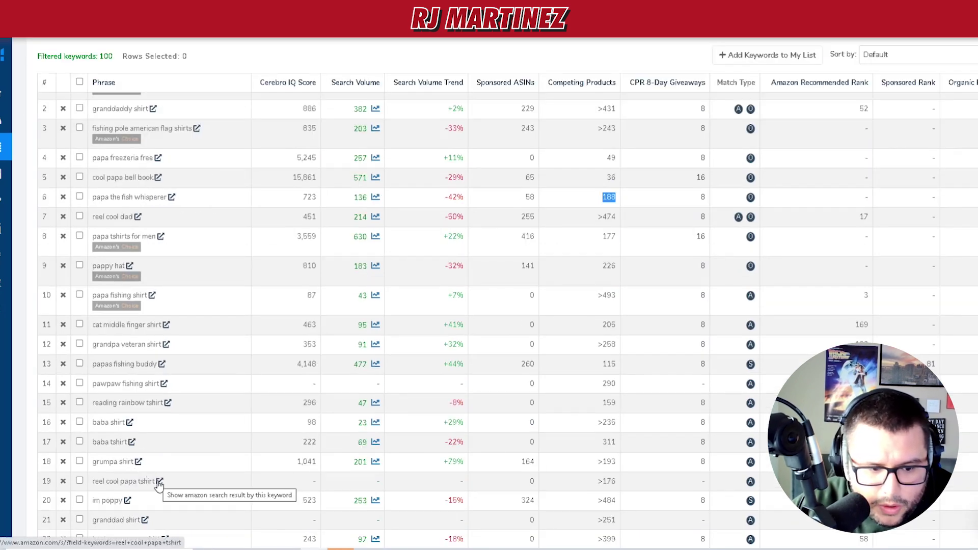
scroll(159, 486, down, 1)
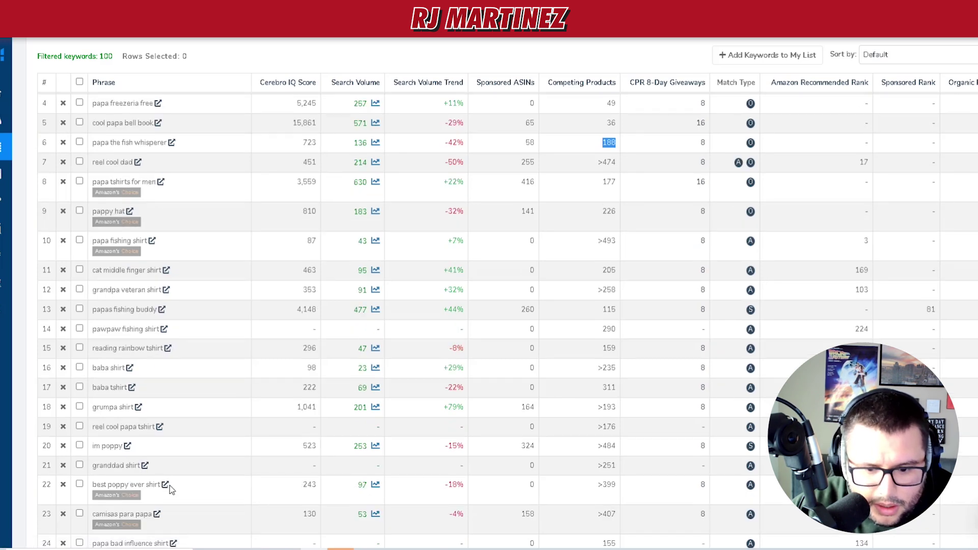
scroll(170, 489, down, 2)
scroll(170, 490, down, 1)
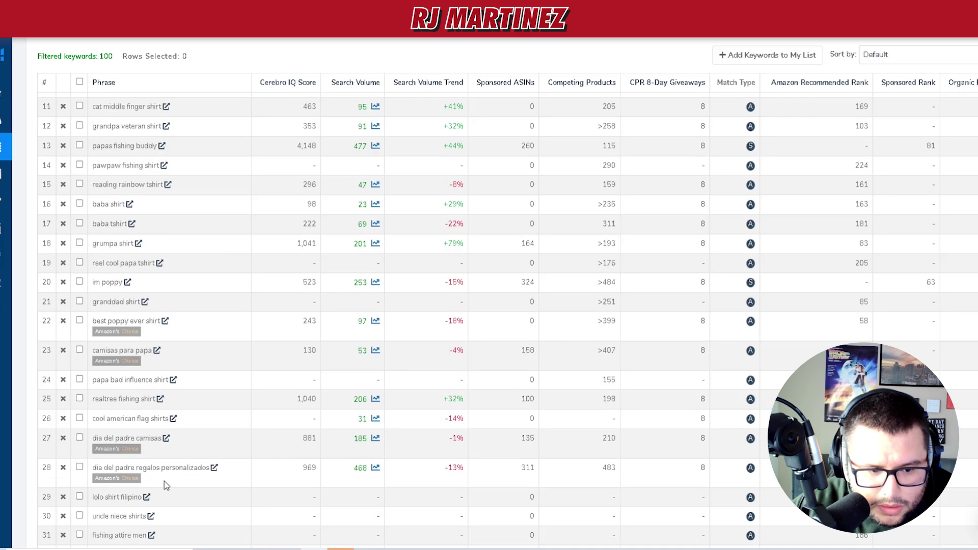
scroll(158, 438, up, 4)
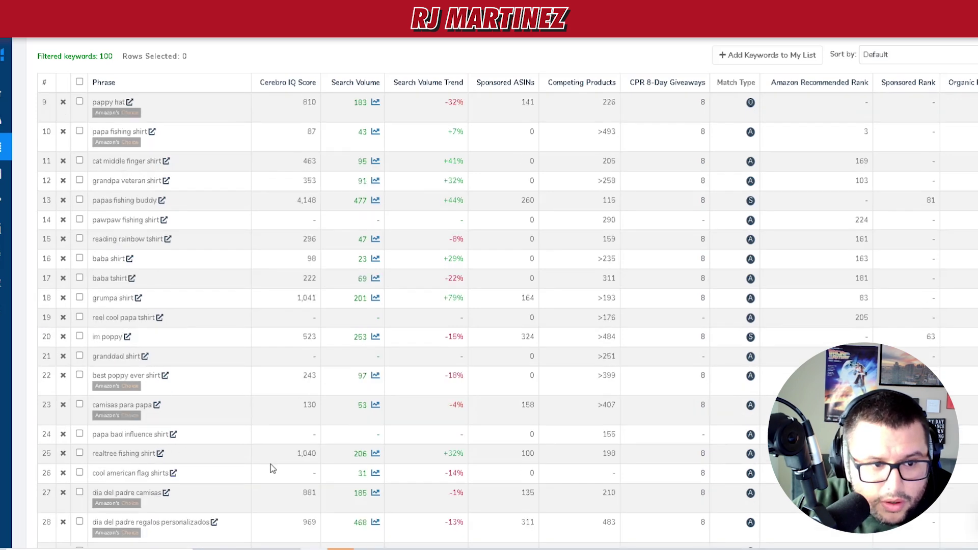
scroll(160, 450, up, 1)
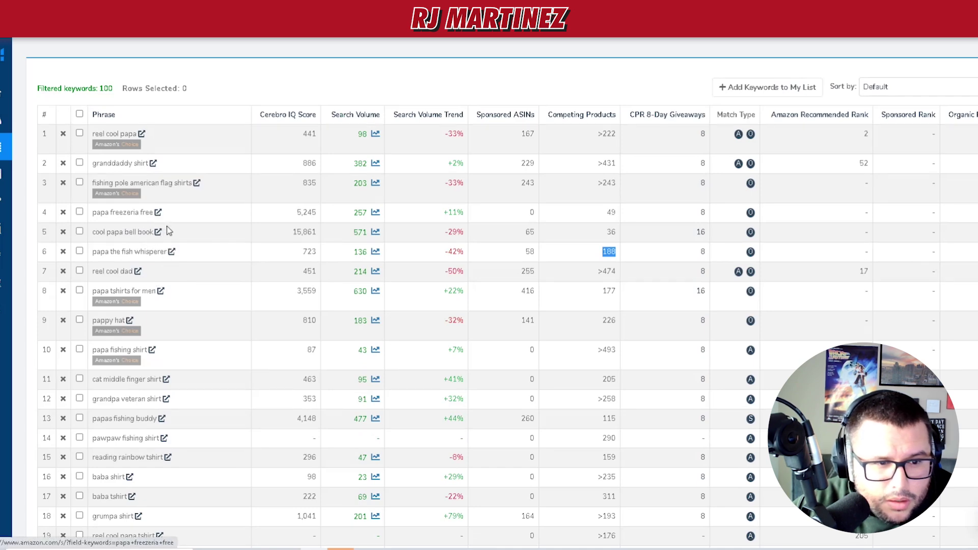
scroll(157, 247, up, 1)
scroll(157, 246, down, 2)
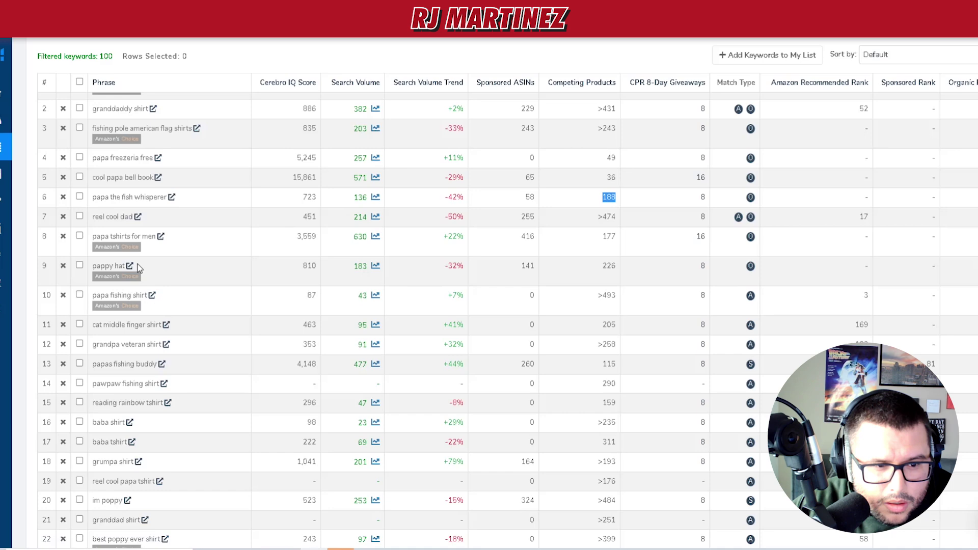
Open the Amazon search for "papa tshirts for men" and review the listings' designs and sales ranks
click(161, 238)
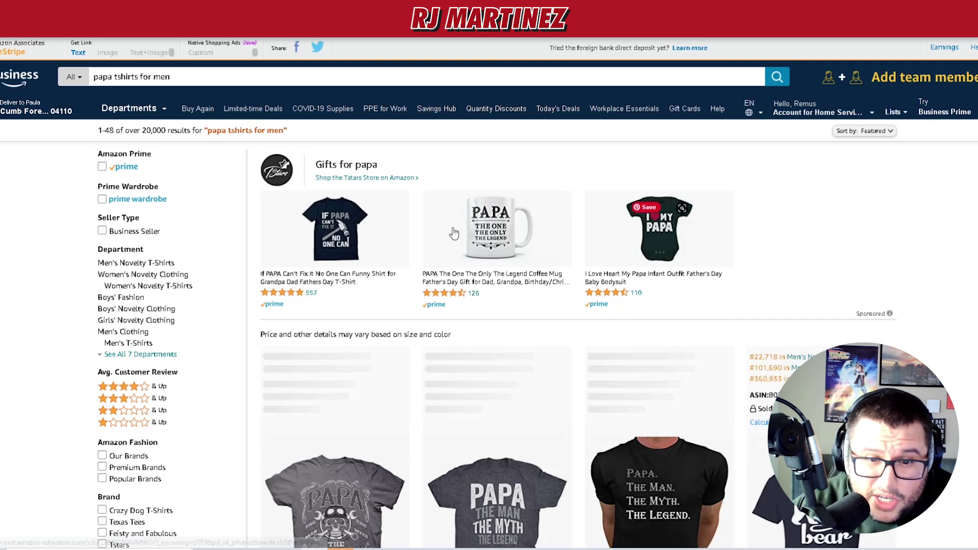
scroll(497, 230, down, 3)
scroll(497, 275, down, 5)
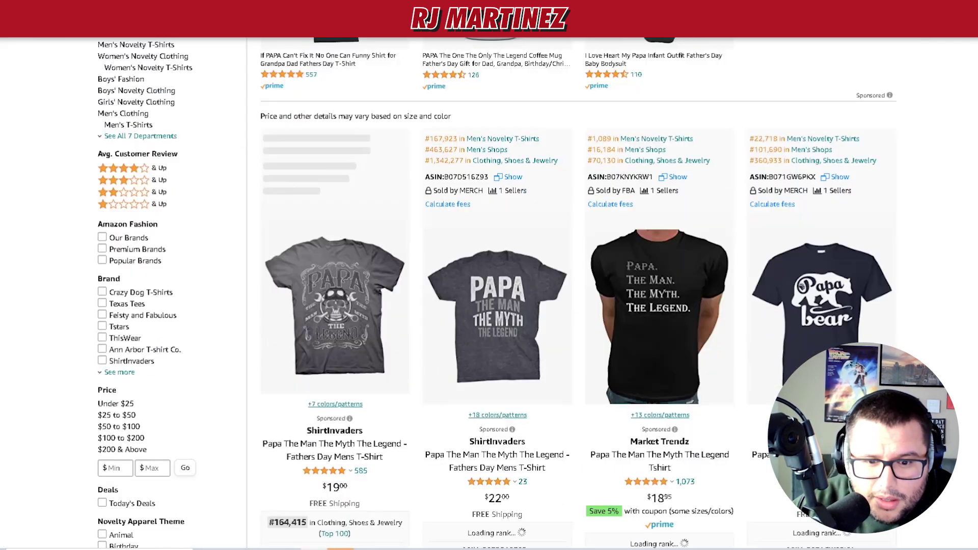
scroll(497, 276, down, 1)
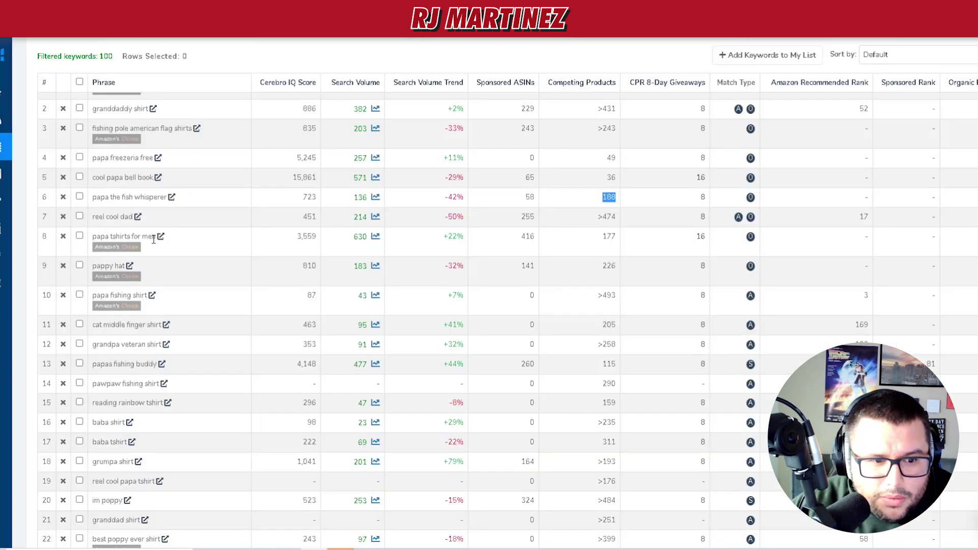
Highlight the competing products counts for "papa tshirts for men", "papas fishing buddy" and "reading rainbow tshirt" in Cerebro
double_click(604, 237)
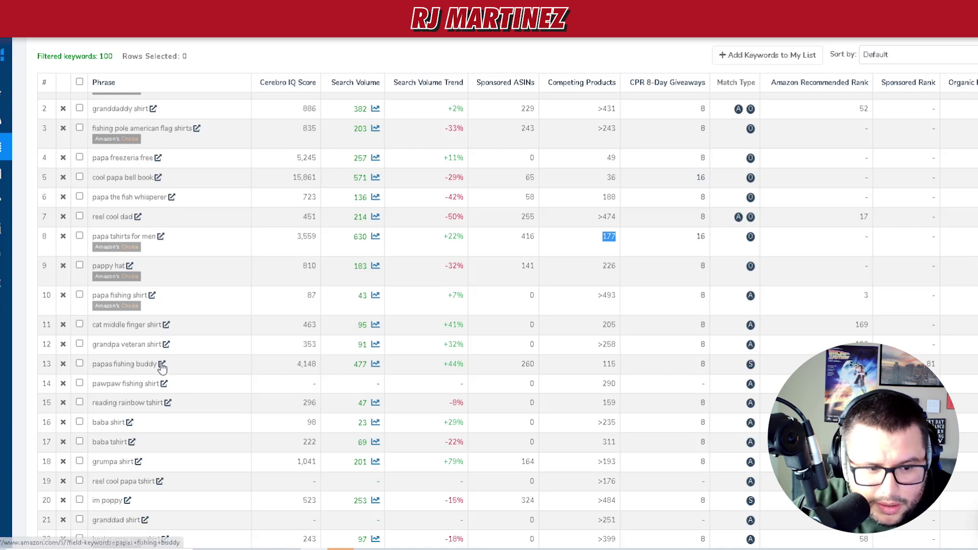
double_click(621, 364)
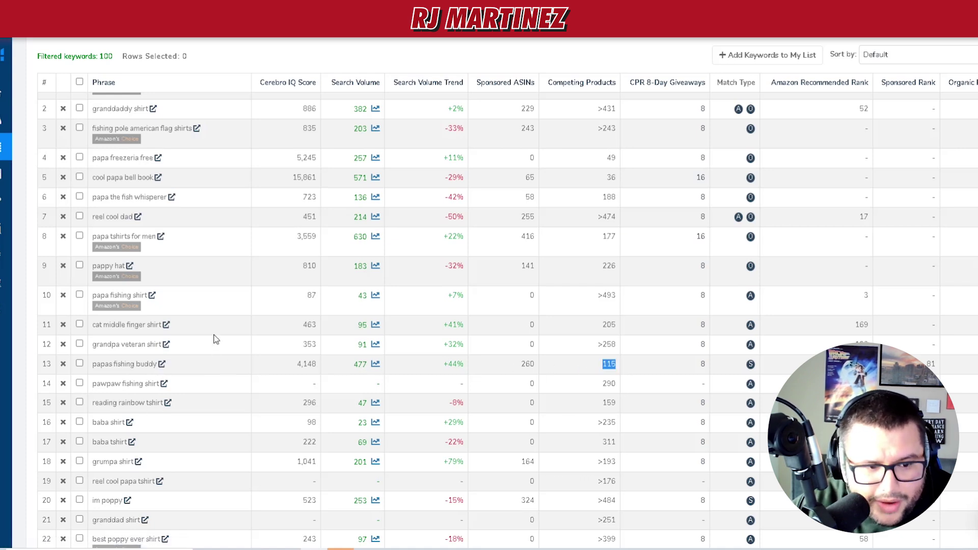
double_click(612, 404)
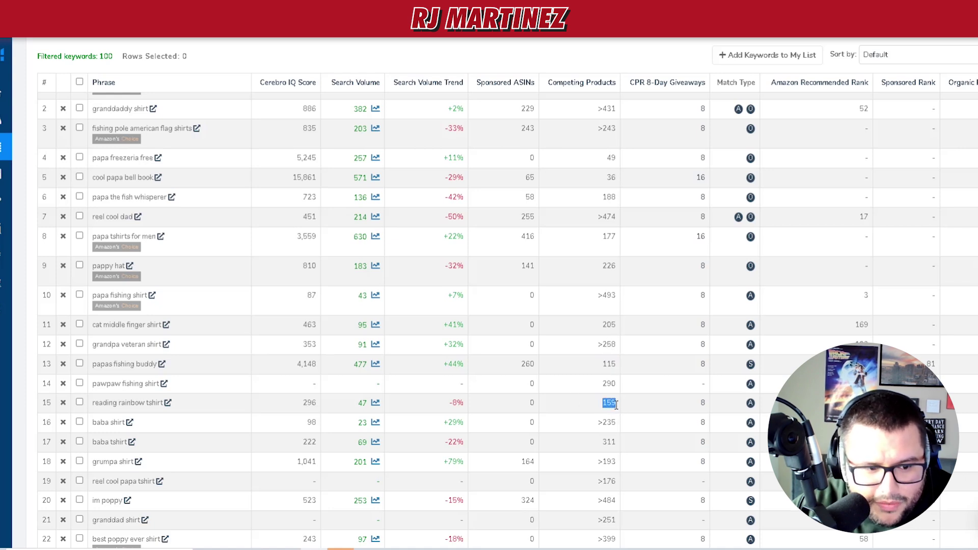